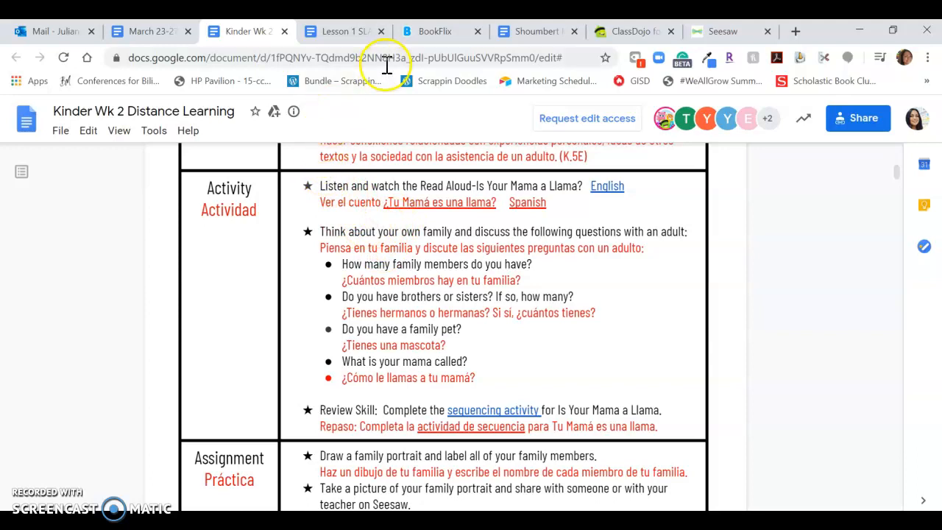
left_click(712, 32)
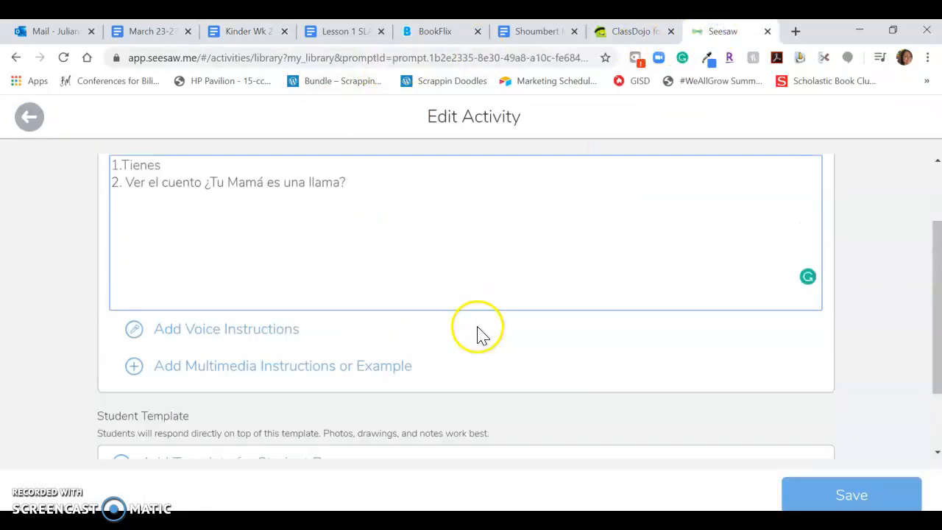
left_click(29, 118)
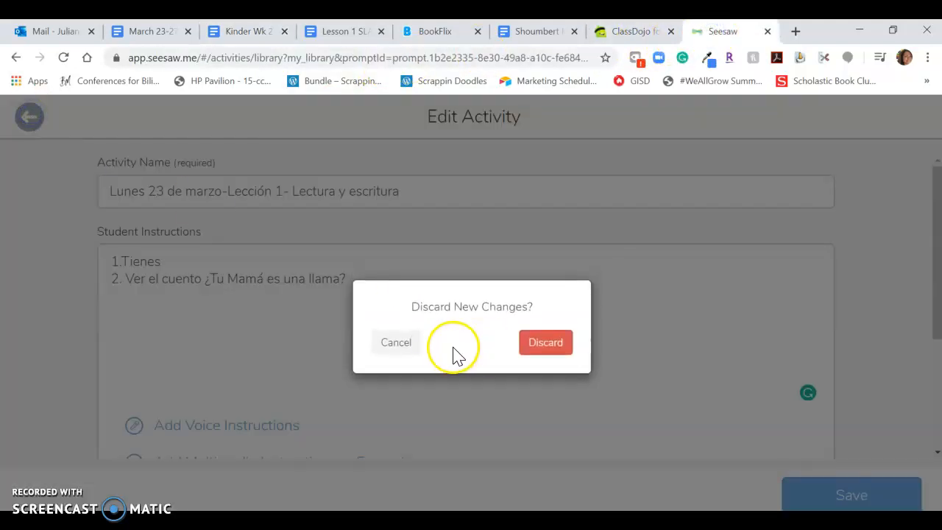
left_click(394, 344)
Search the web for seesaw, open the Seesaw website from the results and log in to the class.
left_click(607, 32)
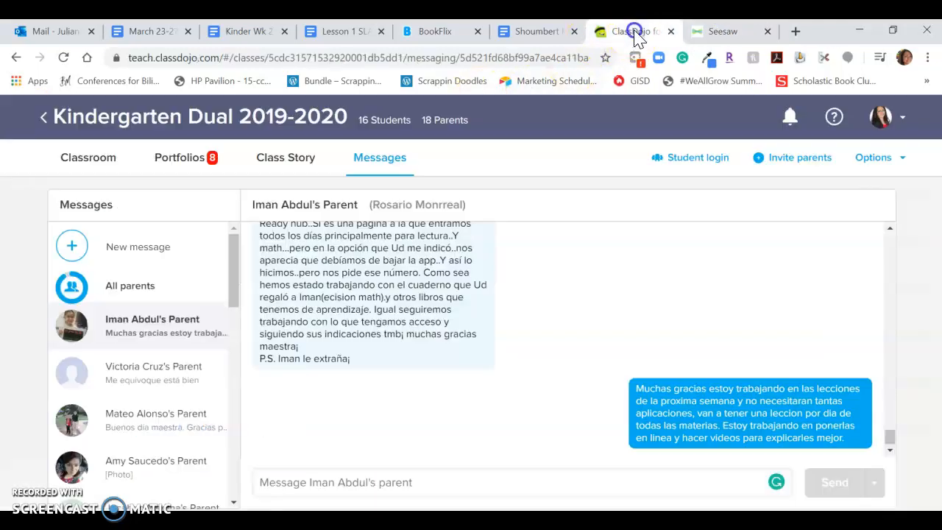
left_click(555, 56)
type("see")
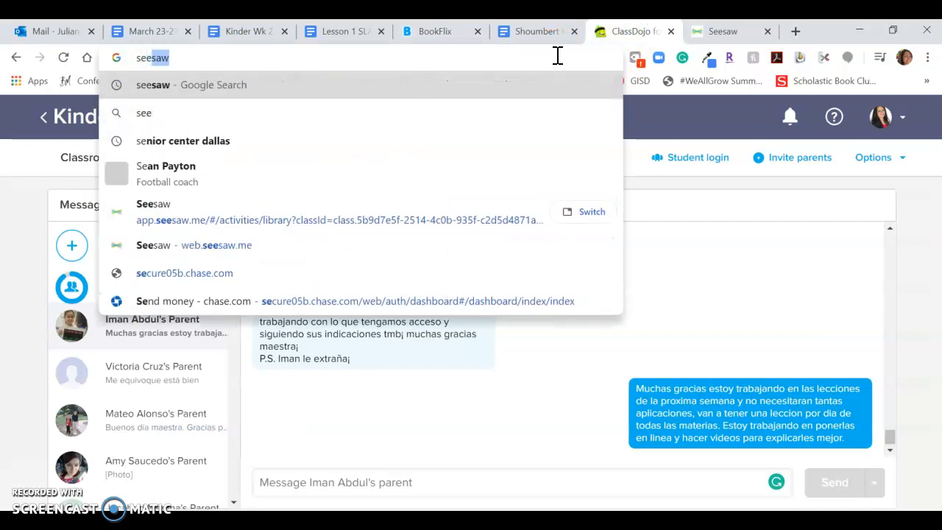
key("Return")
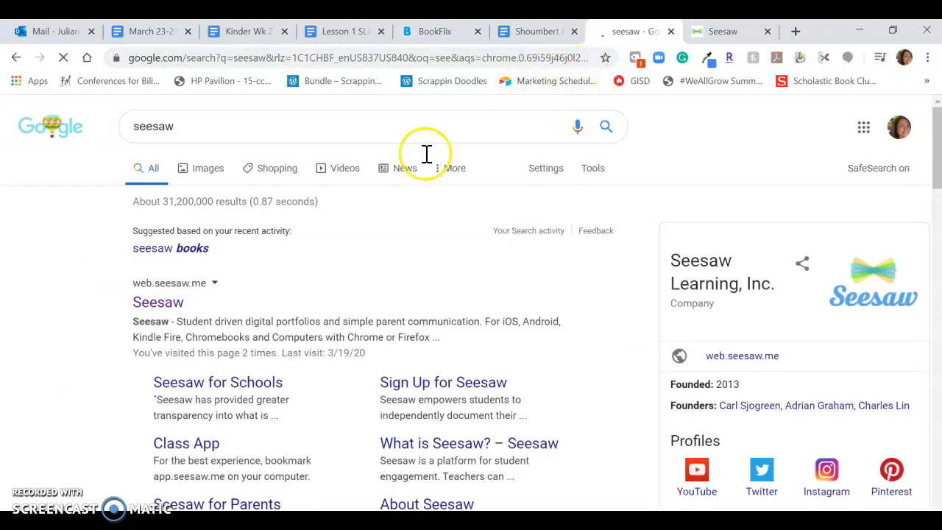
left_click(165, 299)
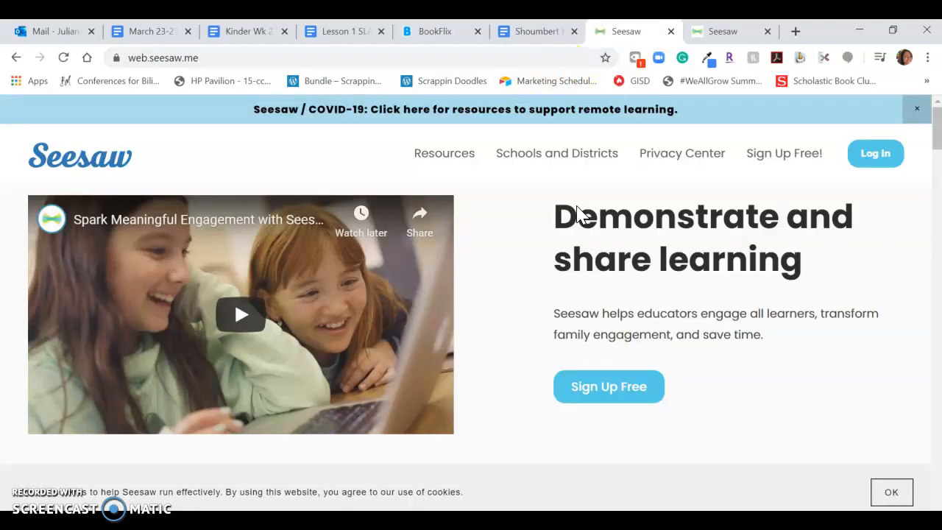
left_click(875, 154)
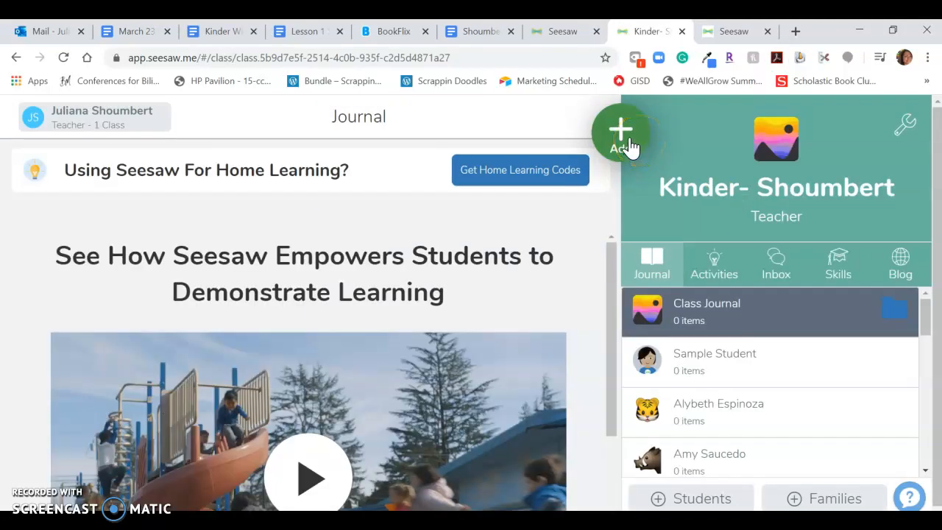
Start assigning an activity and open "Lección 1- Lectura y escritura- Lunes 23 de marzo" from My Library for editing.
left_click(629, 145)
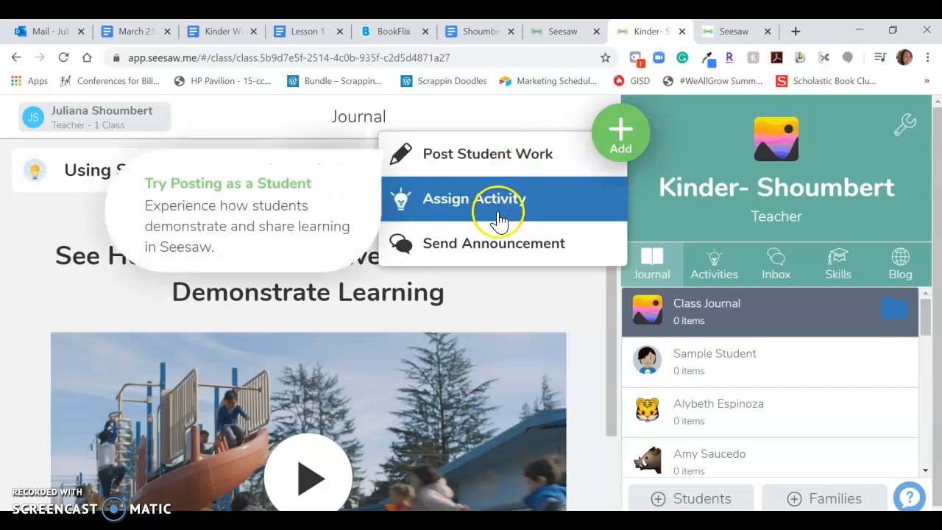
left_click(502, 214)
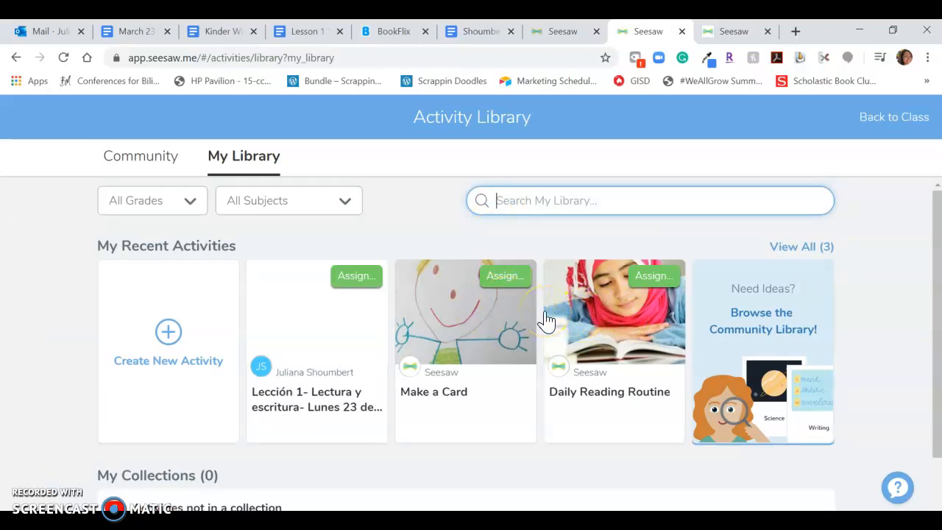
scroll(546, 321, "down", 1)
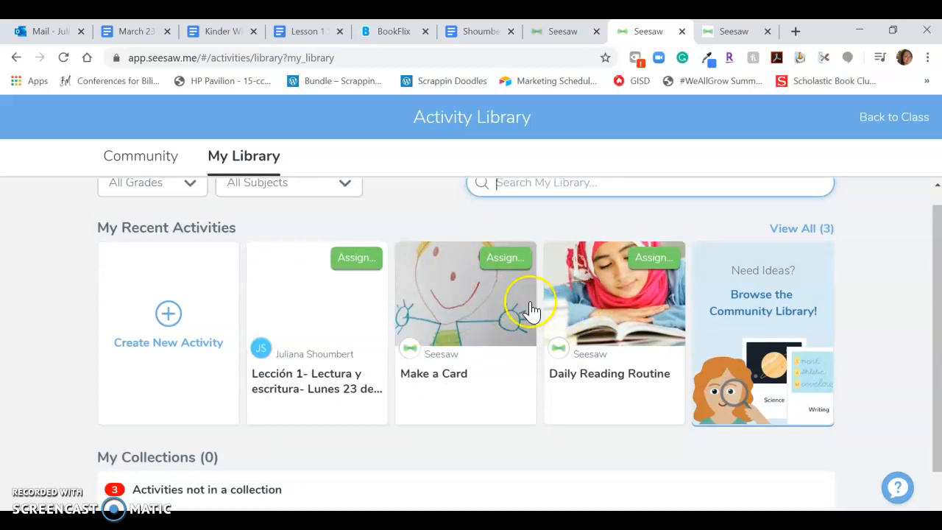
left_click(331, 306)
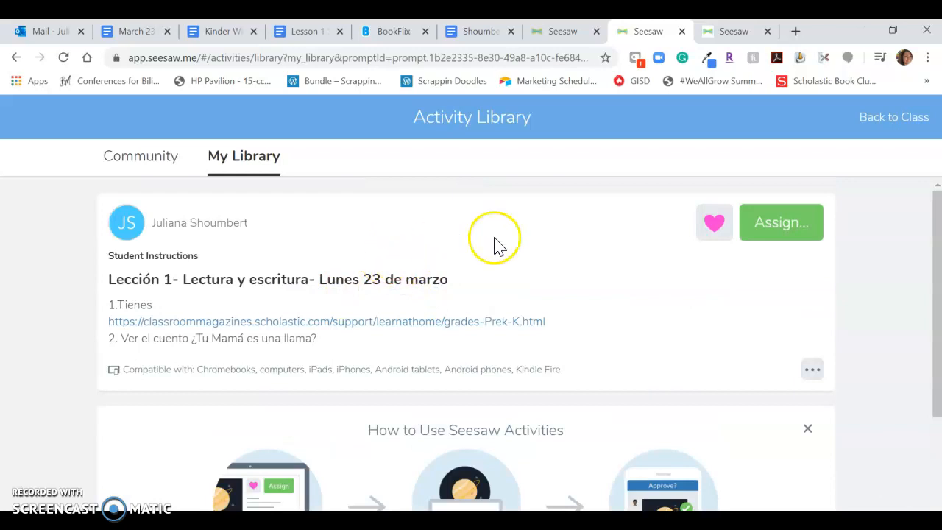
left_click(812, 367)
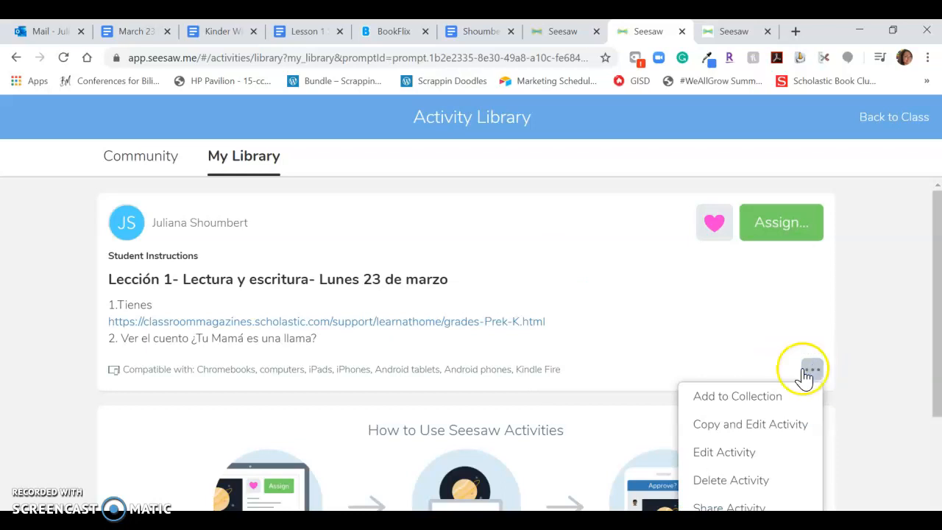
left_click(779, 456)
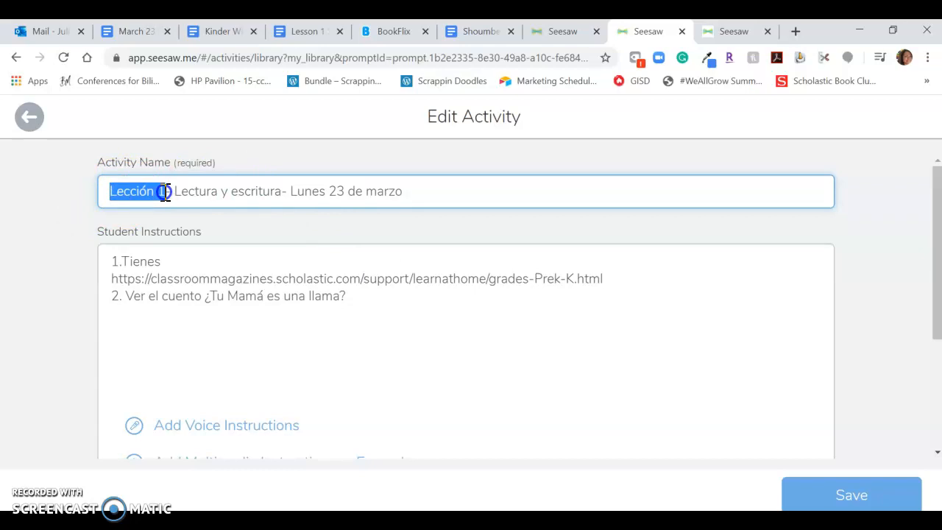
Delete all existing text from the activity's student instructions.
left_click_drag(172, 191, 414, 206)
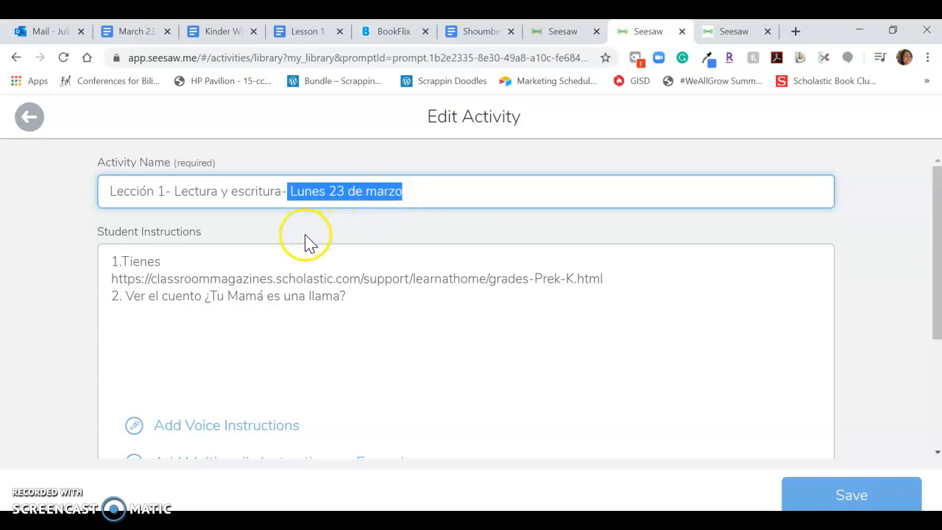
left_click(372, 299)
key("ctrl+a")
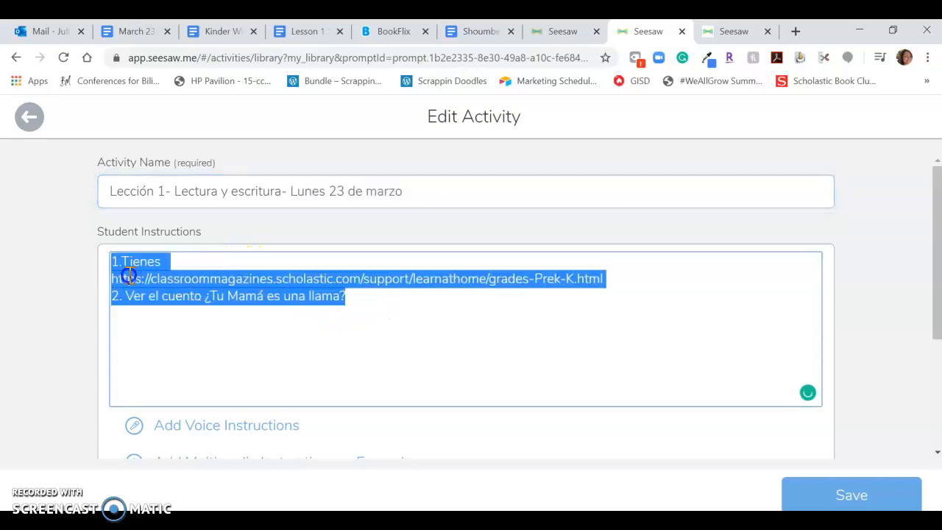
key("BackSpace")
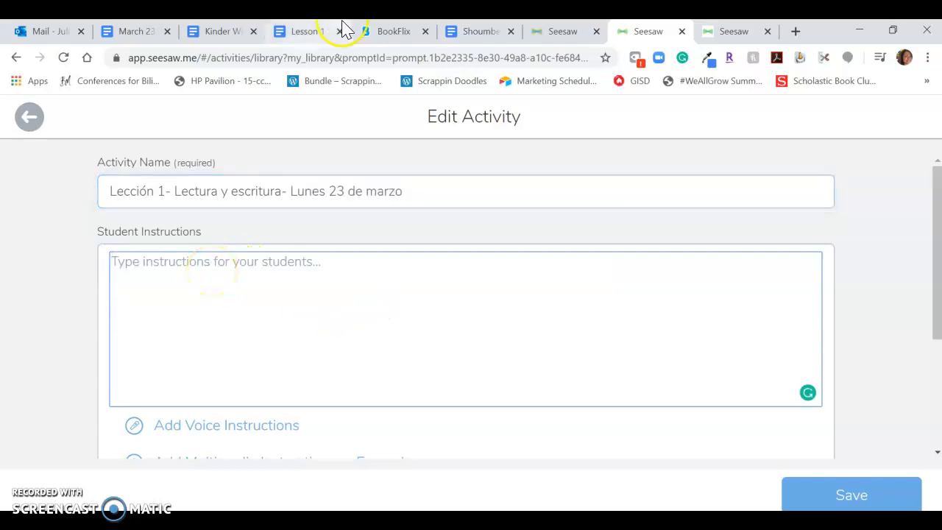
Switch to the teacher's editable Kinder Wk 2 Distance Learning document and copy all text in Lesson 1's Activity cell.
left_click(465, 33)
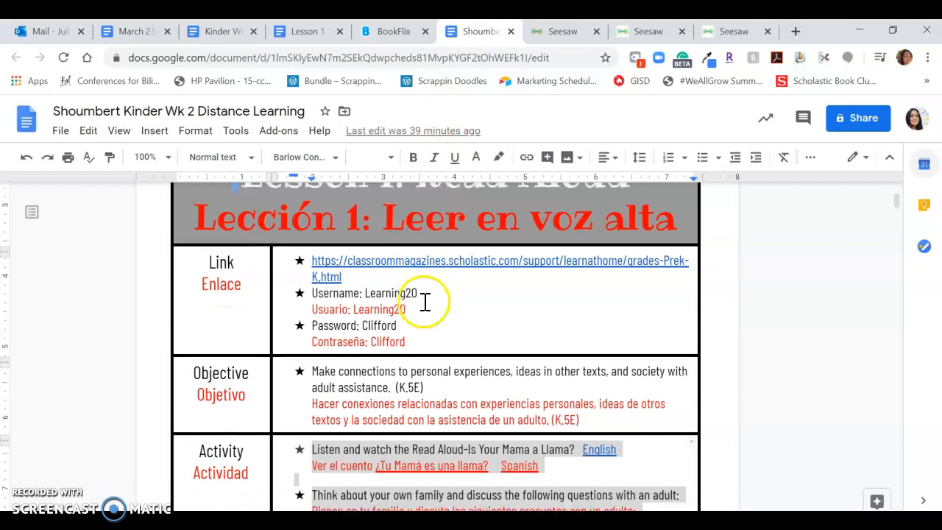
scroll(423, 298, "down", 3)
left_click(525, 381)
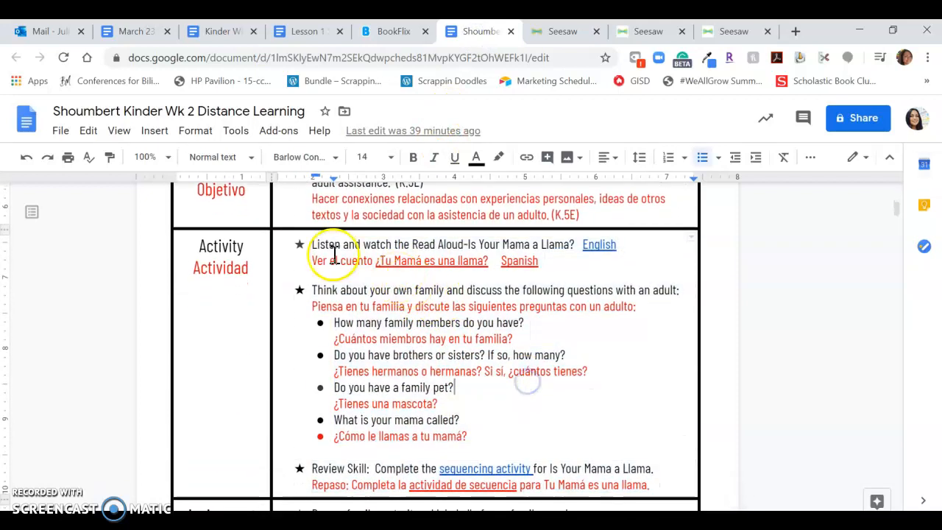
left_click_drag(391, 263, 314, 206)
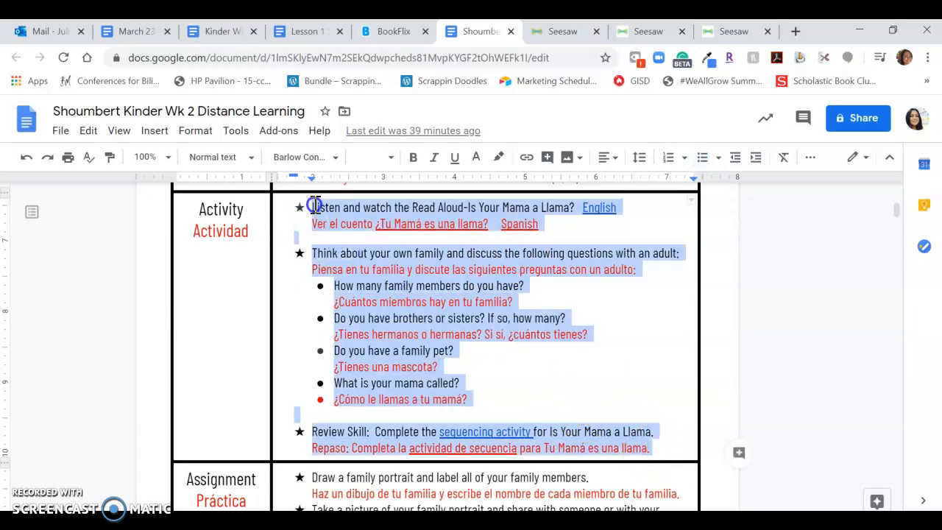
right_click(333, 213)
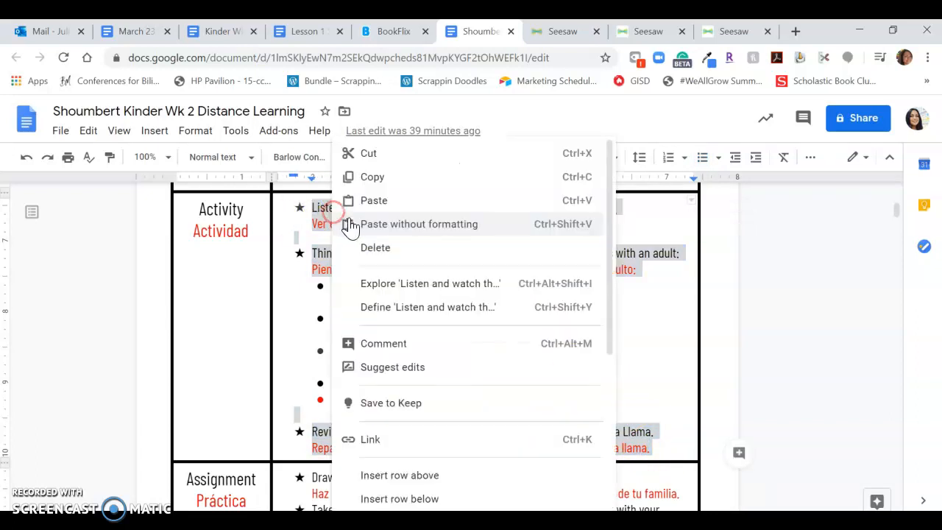
left_click(364, 177)
Return to the Seesaw activity being edited and paste the copied lesson text into the student instructions.
left_click(634, 32)
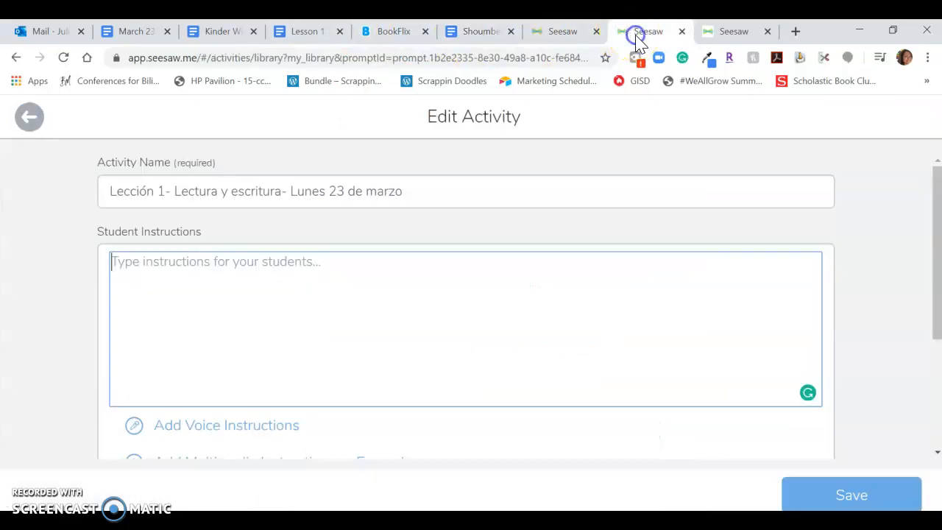
left_click(240, 277)
key("ctrl+v")
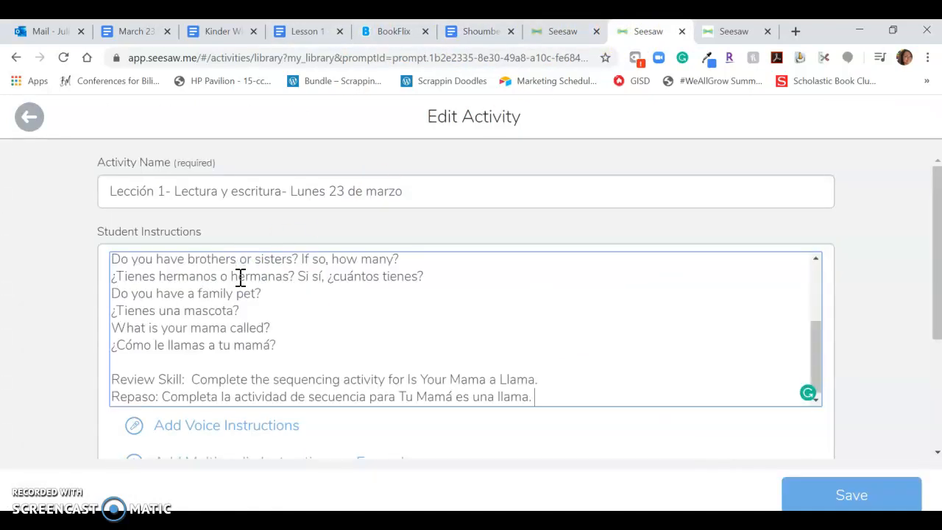
Delete the English line "Listen and watch the Read Aloud-Is Your Mama a Llama? English" along with its empty line.
scroll(234, 282, "up", 5)
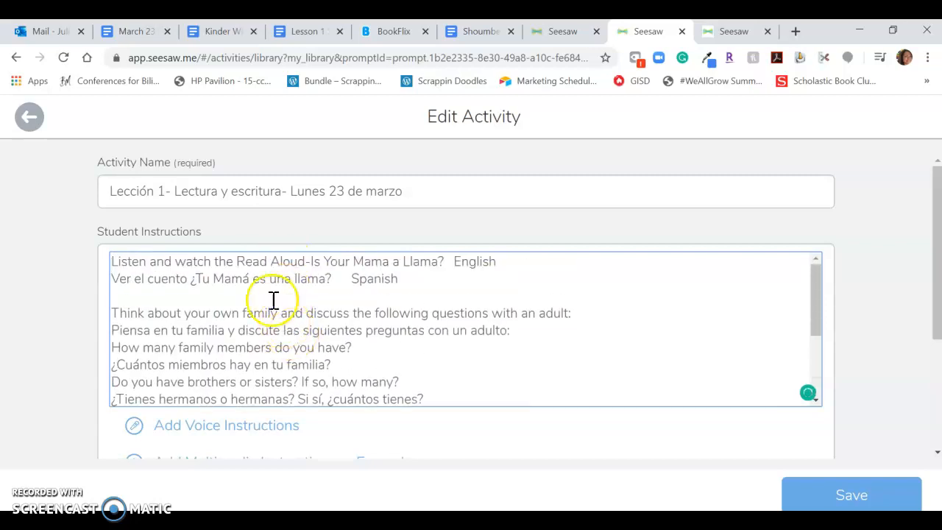
left_click_drag(497, 263, 109, 265)
key("BackSpace")
left_click(178, 281)
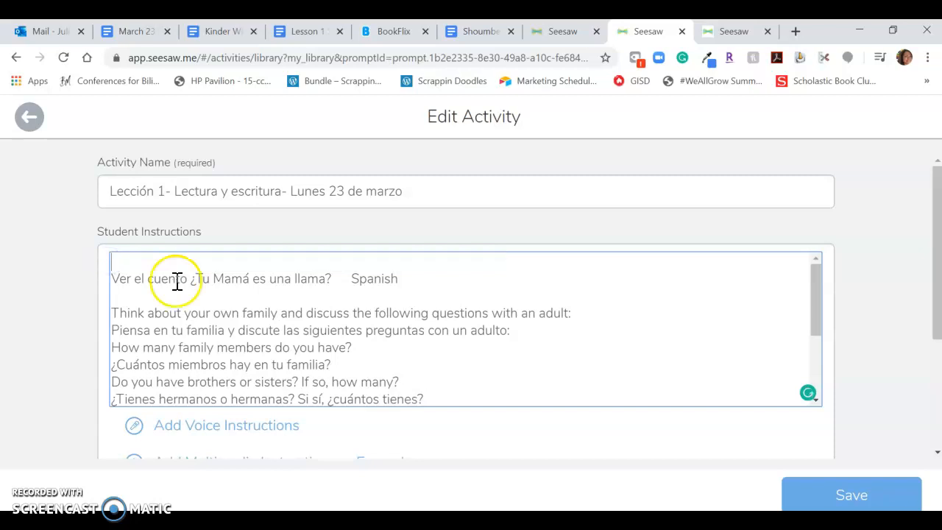
key("BackSpace")
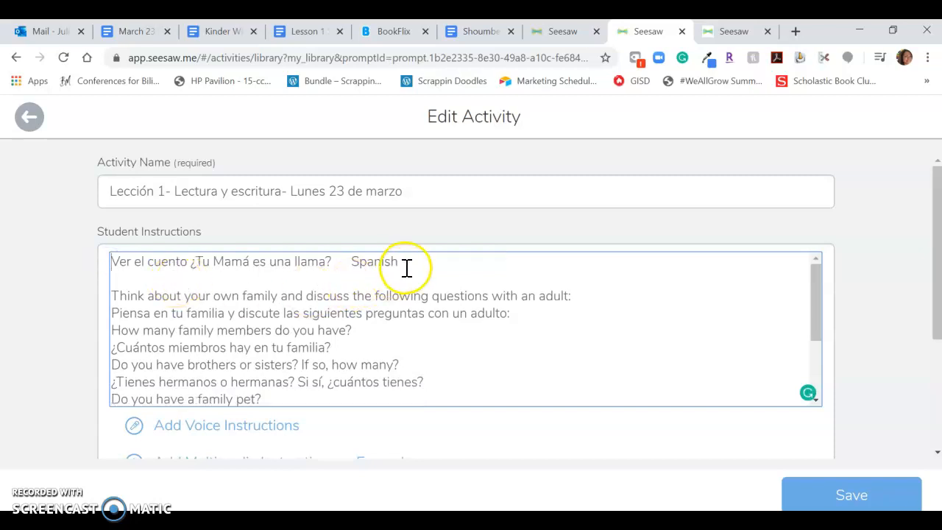
Remove the word "Spanish" after the story title and the blank line below it.
left_click_drag(405, 269, 352, 267)
key("BackSpace")
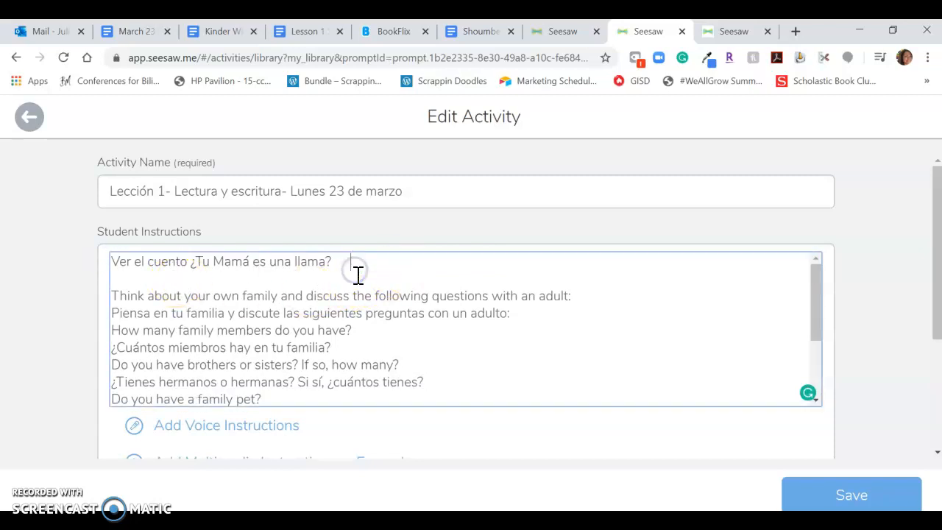
left_click(112, 295)
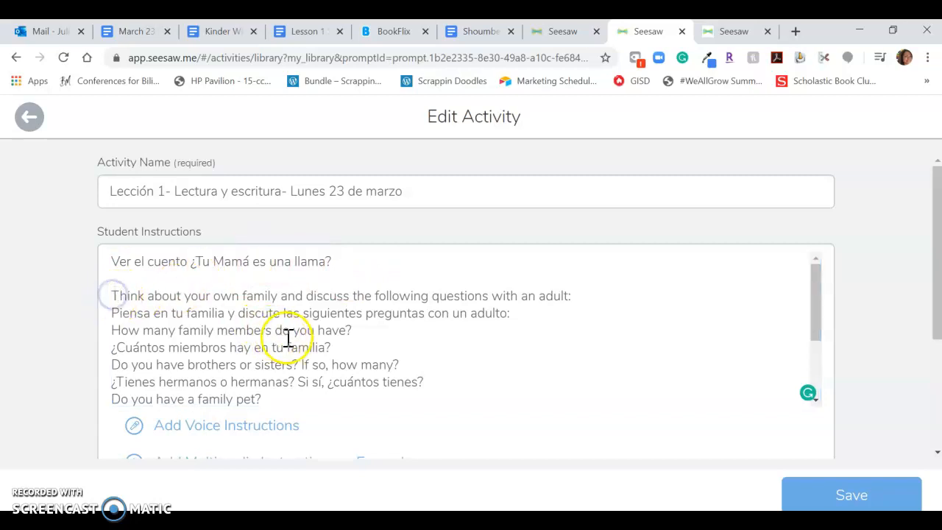
key("BackSpace")
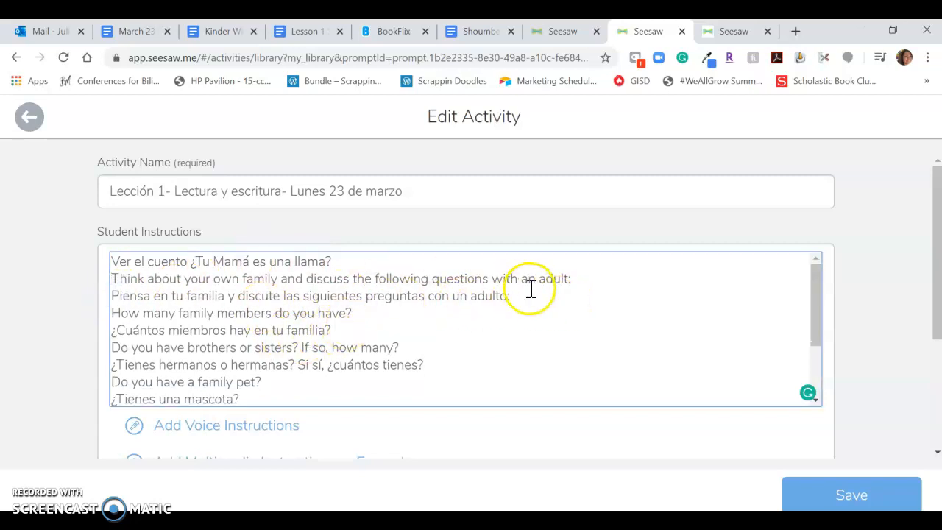
Delete the English lines "Think about your own family..." and "How many family members do you have?" from the instructions.
left_click_drag(572, 279, 109, 287)
key("BackSpace")
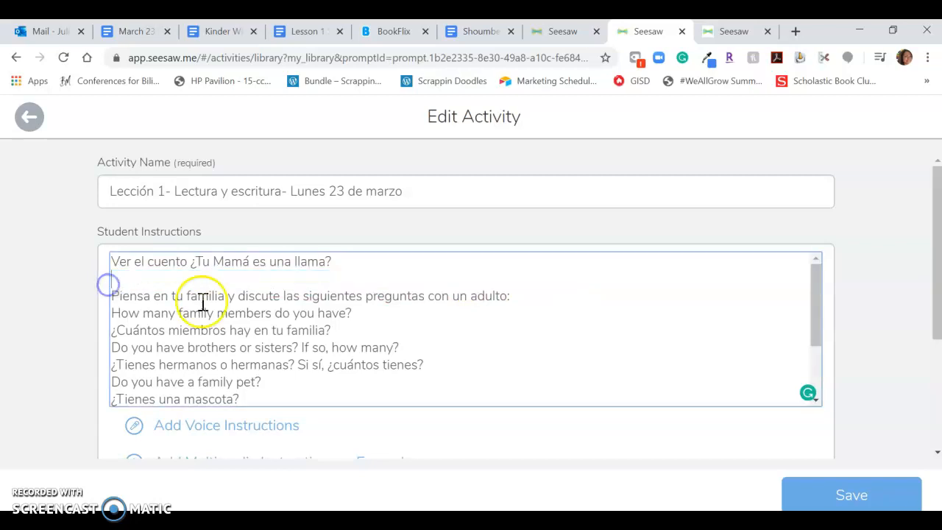
key("BackSpace")
left_click_drag(352, 295, 115, 295)
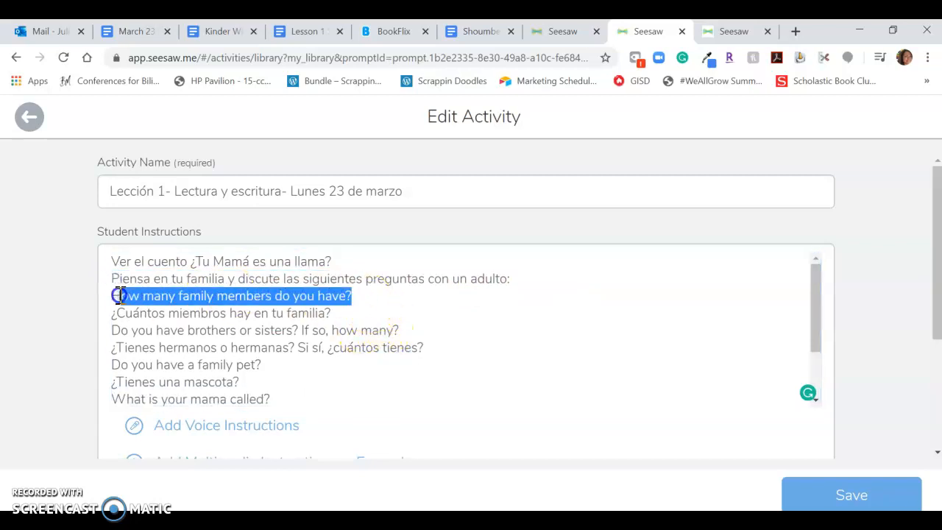
key("BackSpace")
Delete the English questions about brothers or sisters and about the family pet, including their line breaks.
left_click(406, 332)
left_click_drag(406, 333, 84, 331)
key("BackSpace")
key("BackSpace")
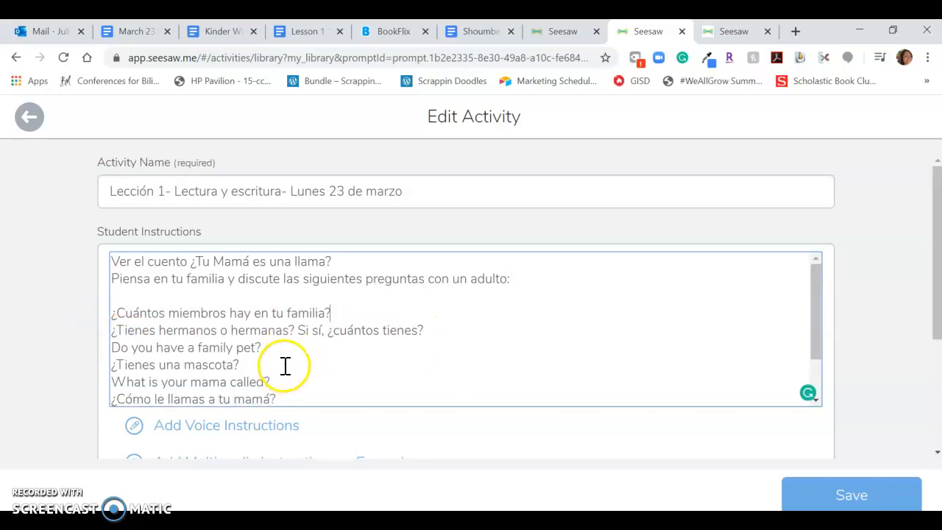
left_click_drag(263, 348, 95, 349)
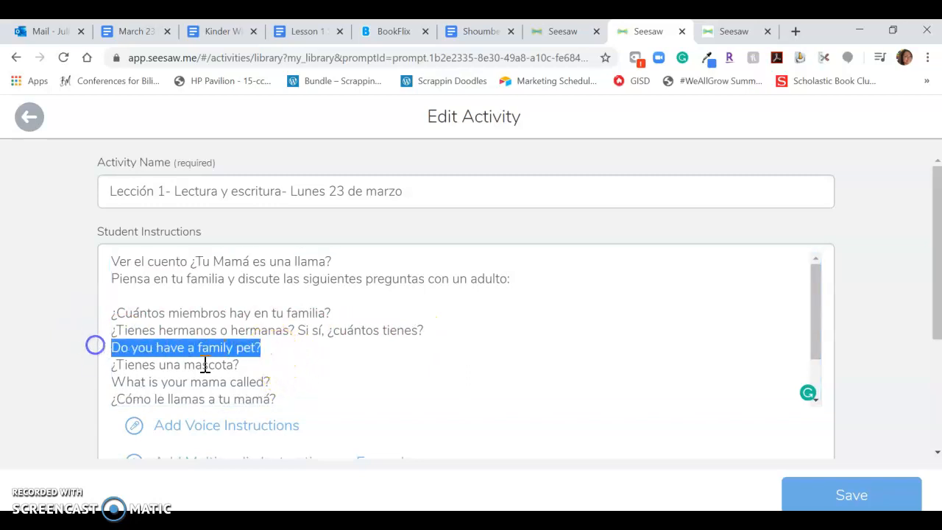
key("BackSpace")
key("BackSpace")
Number the "Ver el cuento" line as "1." and the "Piensa en tu familia" line as "2.".
left_click(115, 302)
left_click(179, 312)
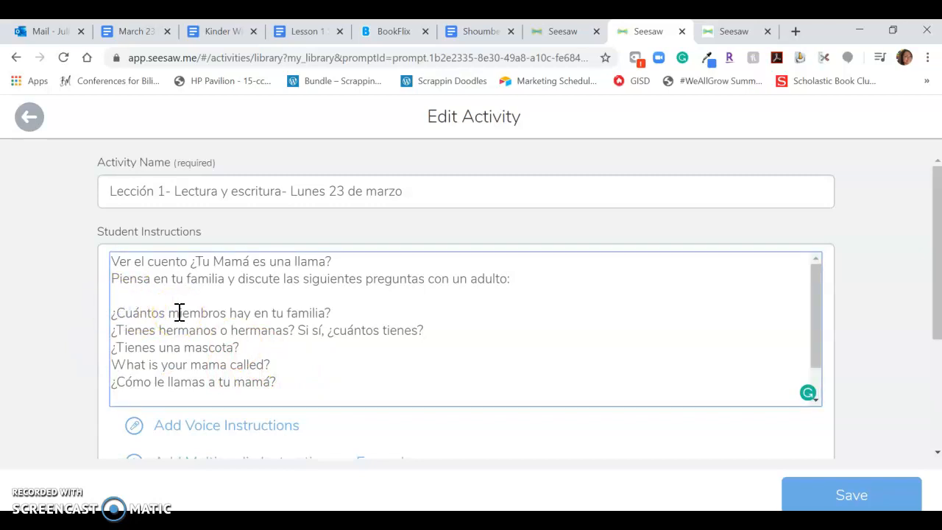
key("BackSpace")
left_click(353, 262)
key("Return")
type("1.")
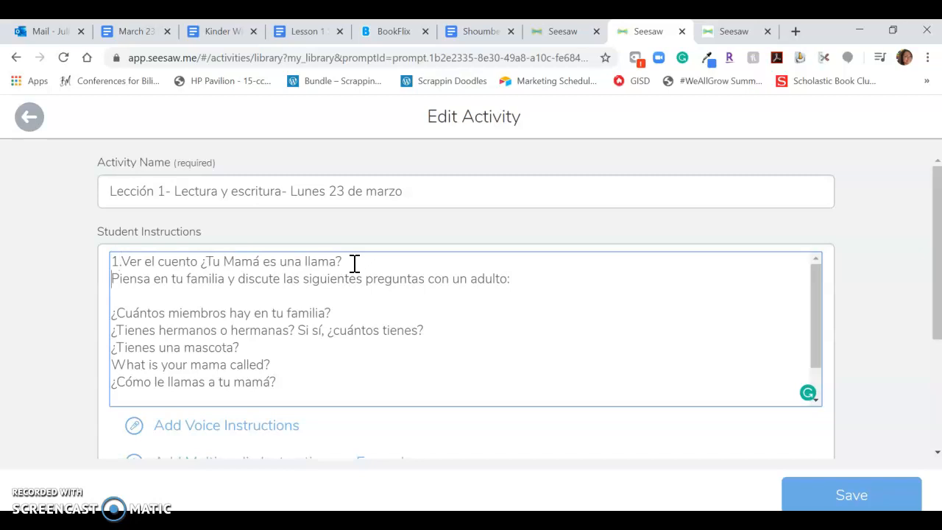
key("Down")
key("Home")
type("2.")
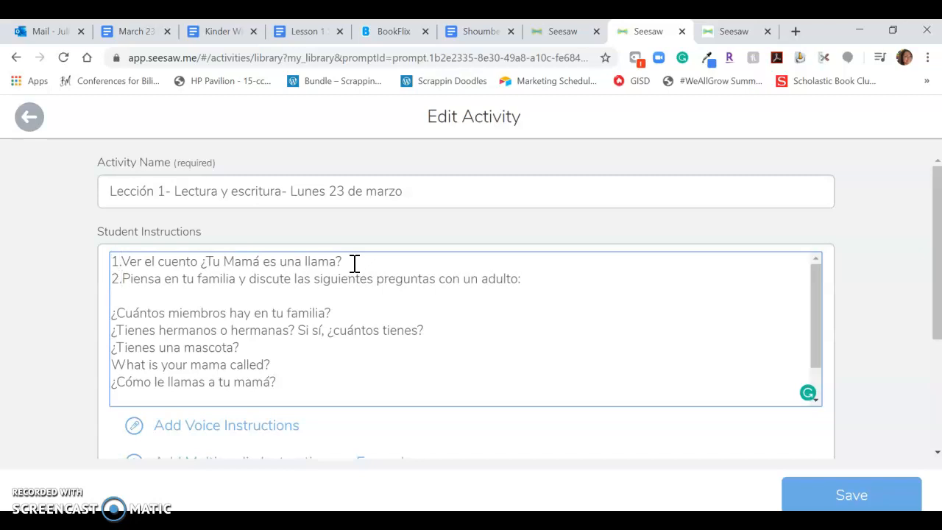
Remove the blank line below instruction 2 and delete the "Review Skill" and "Repaso" lines at the end of the instructions.
key("Down")
key("BackSpace")
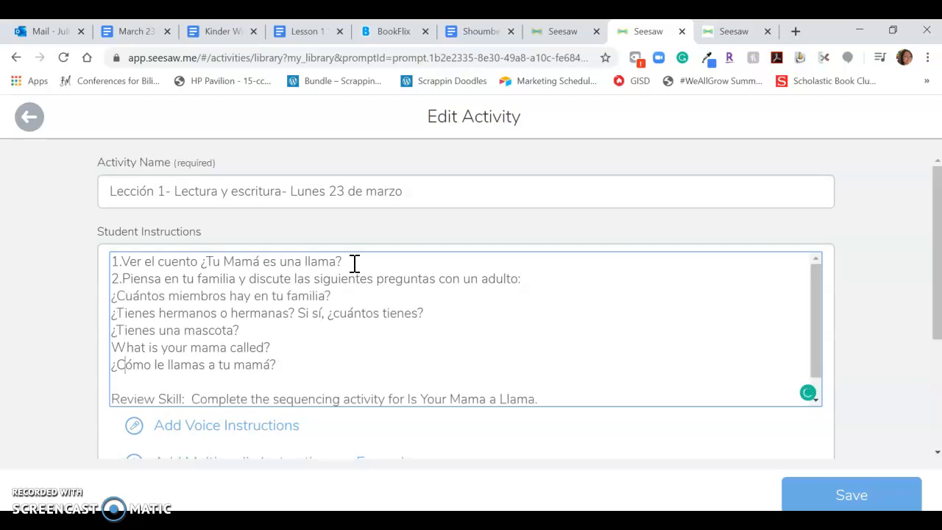
scroll(397, 272, "down", 1)
left_click(439, 282)
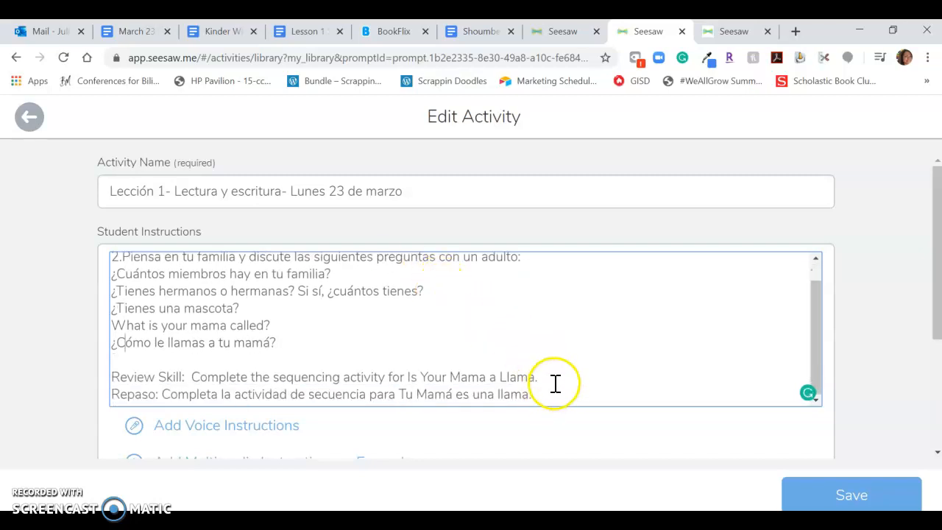
left_click_drag(539, 378, 410, 381)
left_click_drag(545, 400, 86, 373)
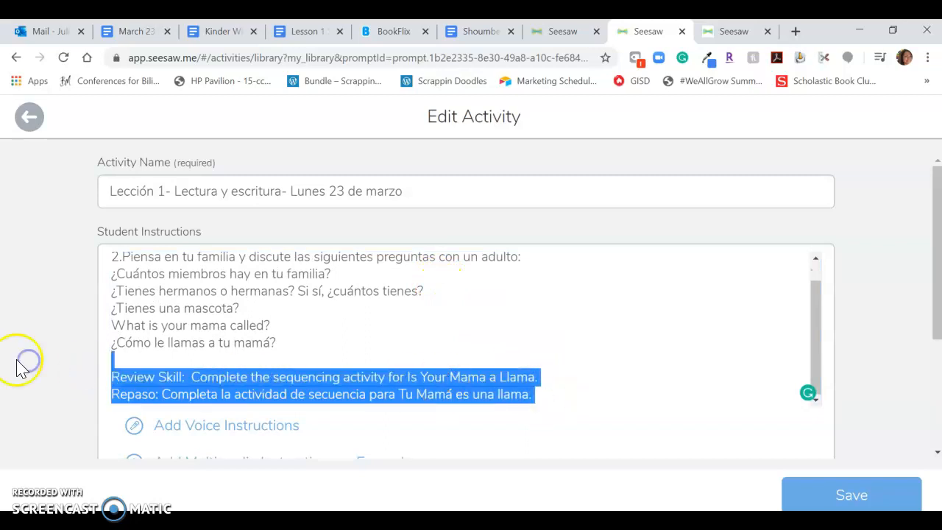
key("BackSpace")
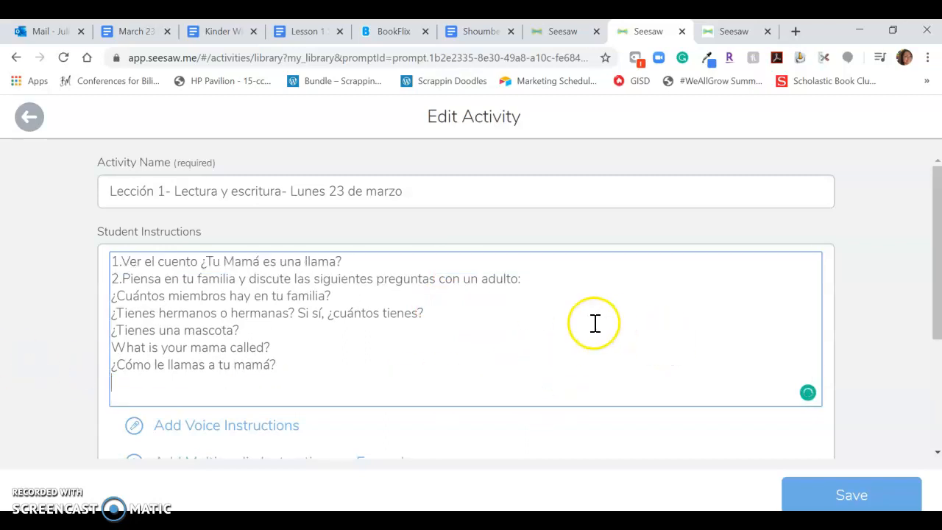
scroll(425, 331, "down", 2)
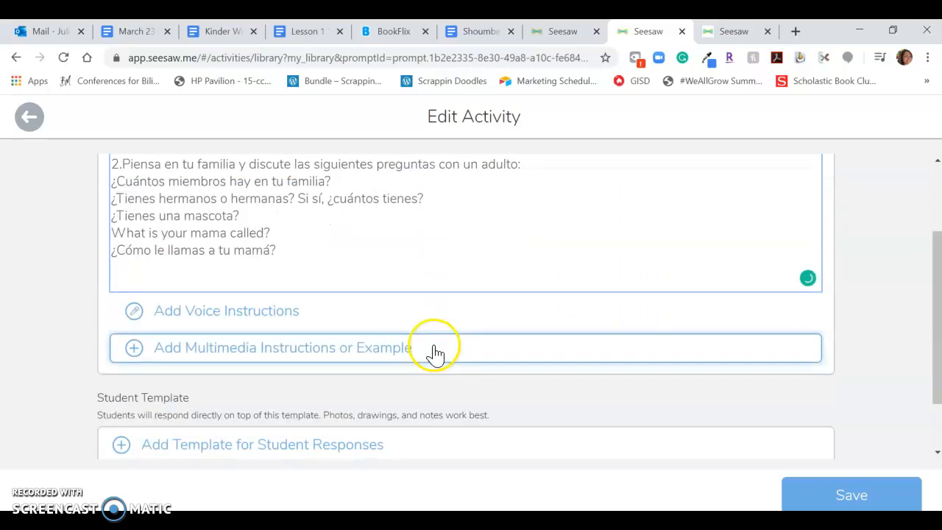
scroll(431, 353, "up", 2)
left_click_drag(350, 261, 222, 265)
left_click(223, 265)
left_click_drag(359, 269, 243, 263)
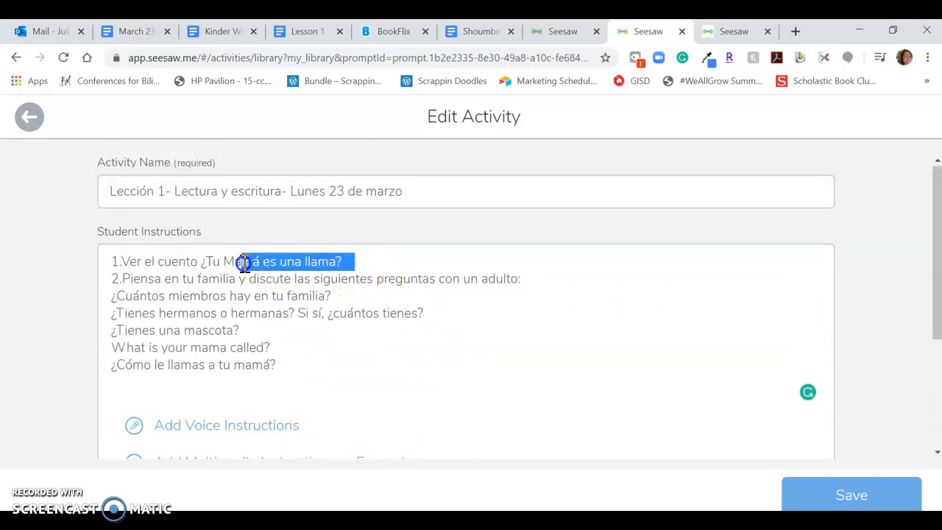
right_click(300, 269)
left_click(238, 300)
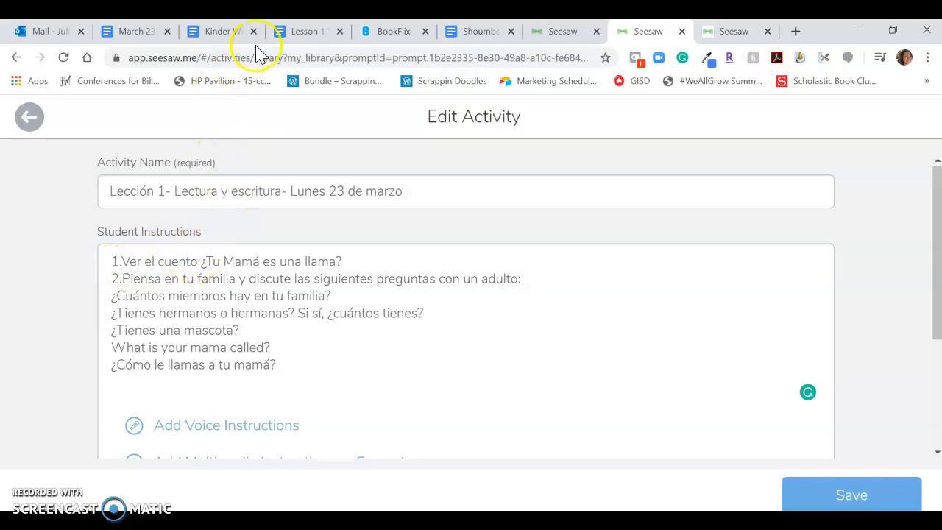
Switch to the Lesson 1 document in Google Docs, open the read-aloud's Spanish link in BookFlix and pause the video.
left_click(302, 37)
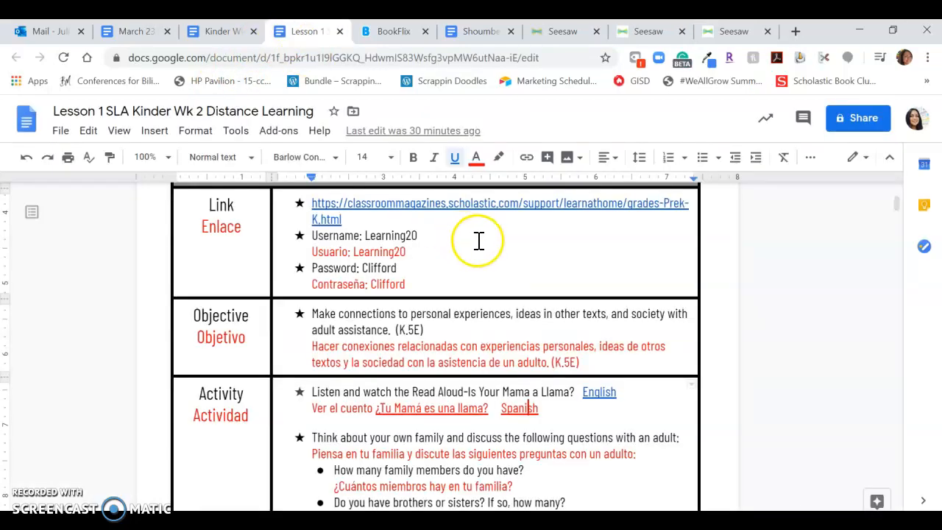
scroll(477, 241, "down", 1)
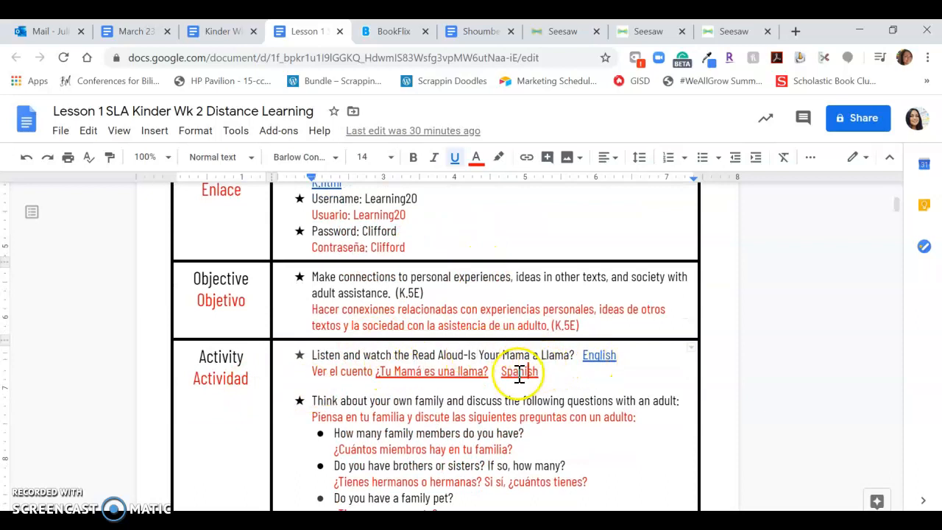
left_click(522, 371)
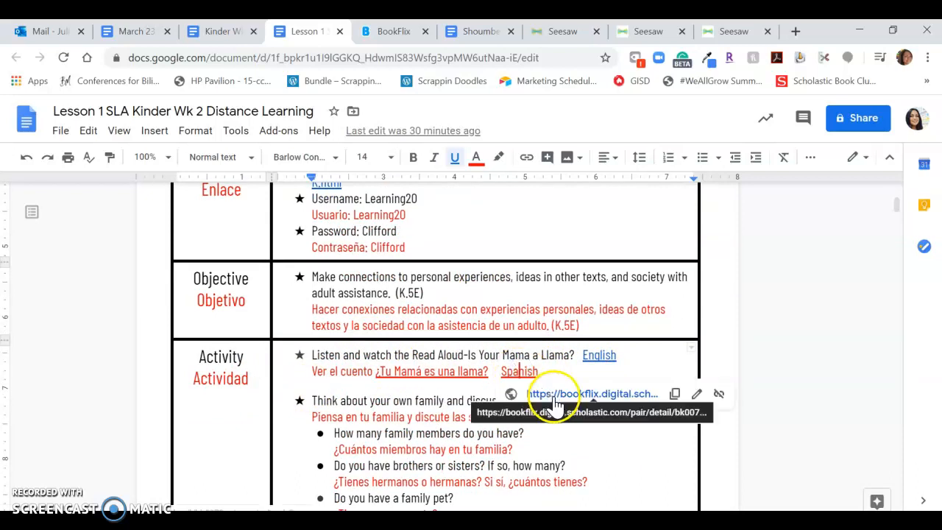
left_click(551, 401)
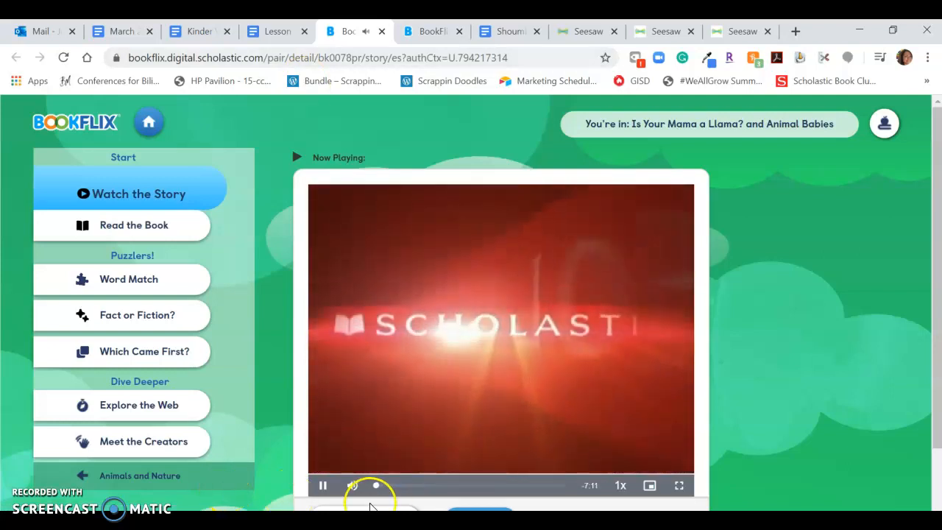
left_click(323, 486)
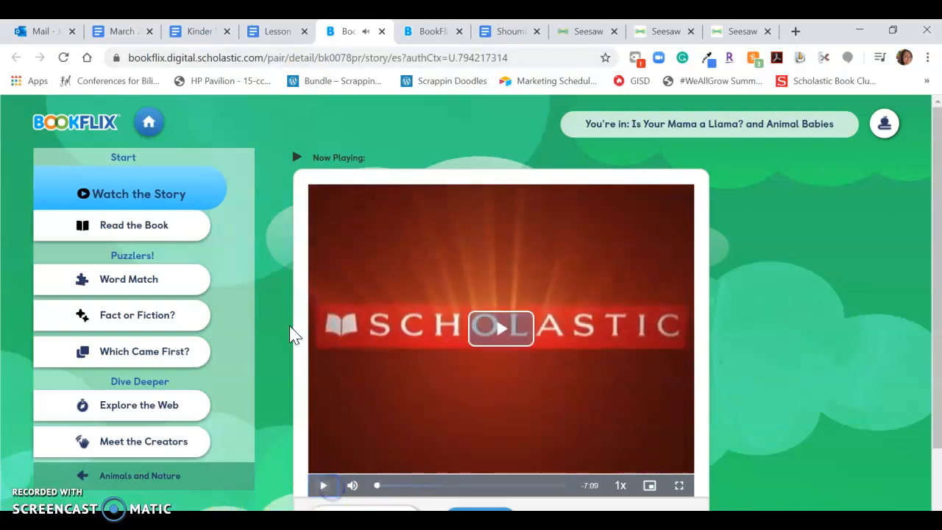
Copy the BookFlix story's web address and paste it after the story title in instruction 1 of the Seesaw activity.
left_click(322, 59)
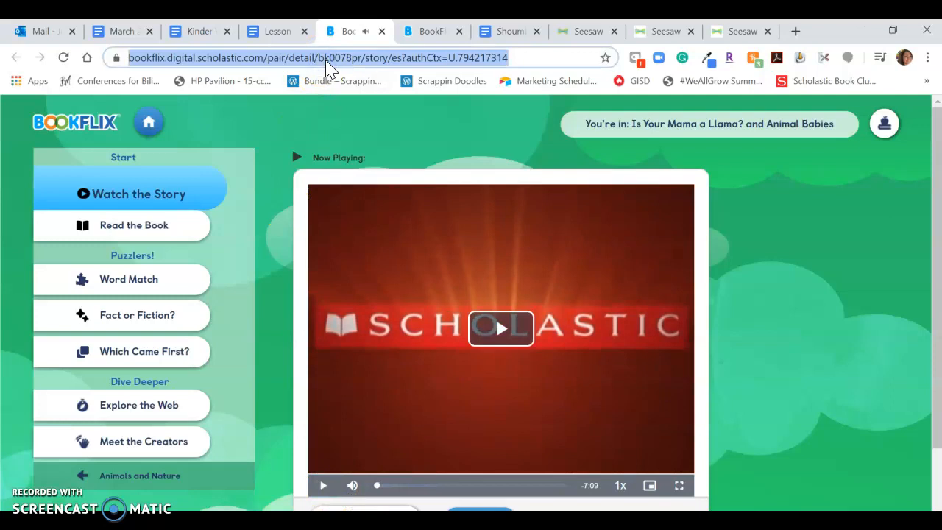
right_click(329, 62)
left_click(370, 143)
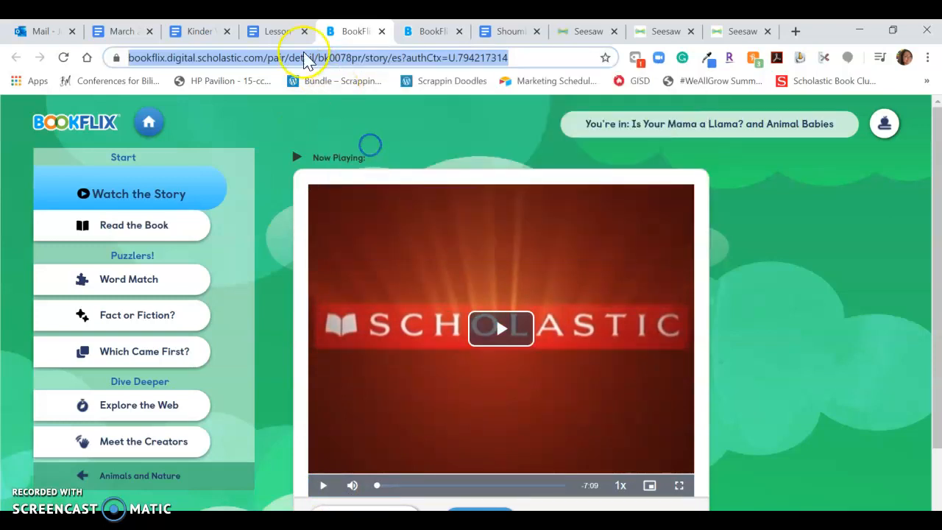
left_click(584, 35)
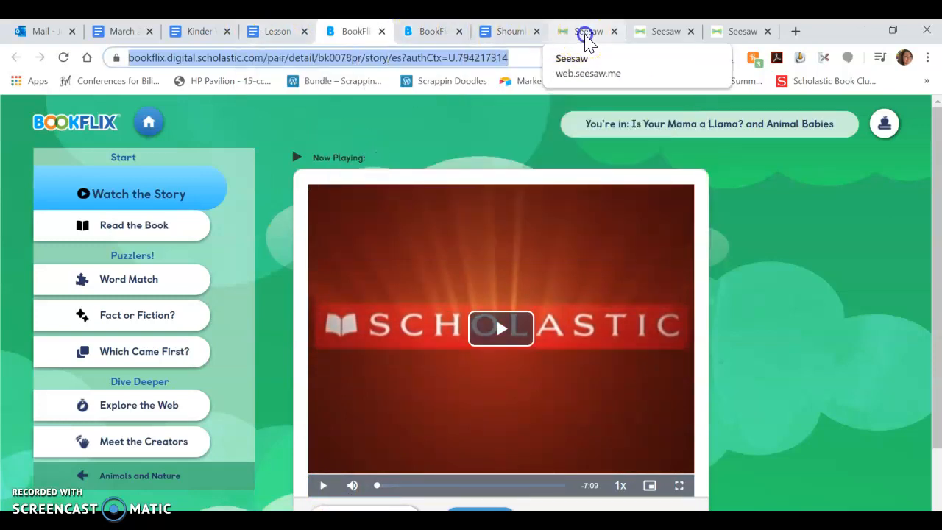
left_click(658, 31)
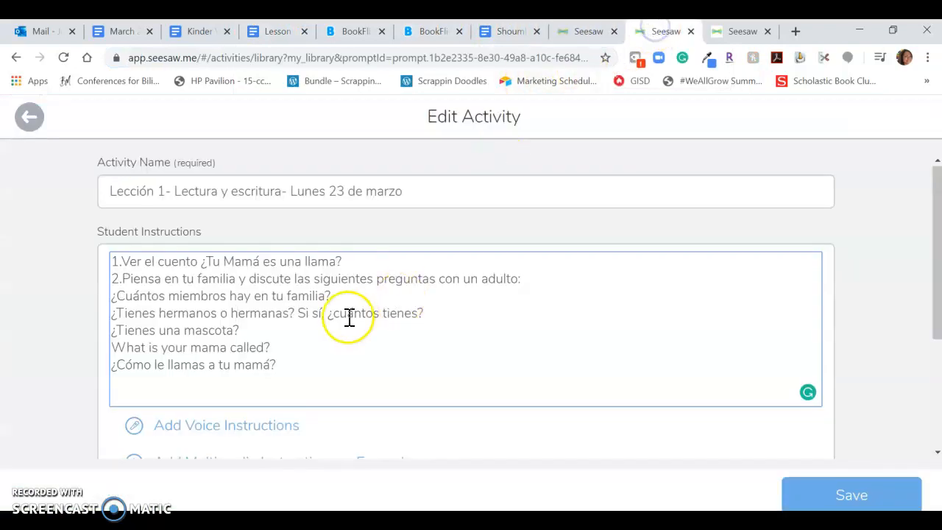
left_click(353, 264)
key("ctrl+v")
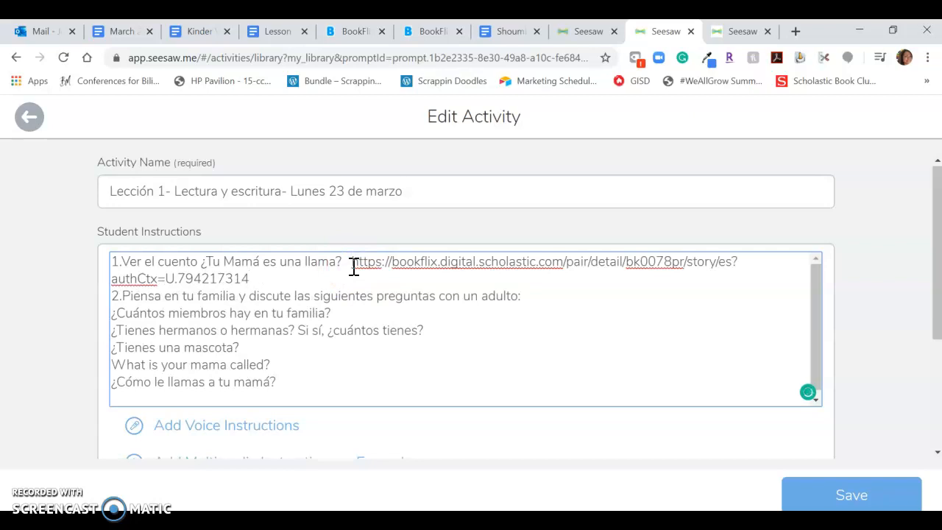
Put the story link on its own line below the title, with a blank line before instruction 2.
key("Return")
left_click(352, 263)
key("Return")
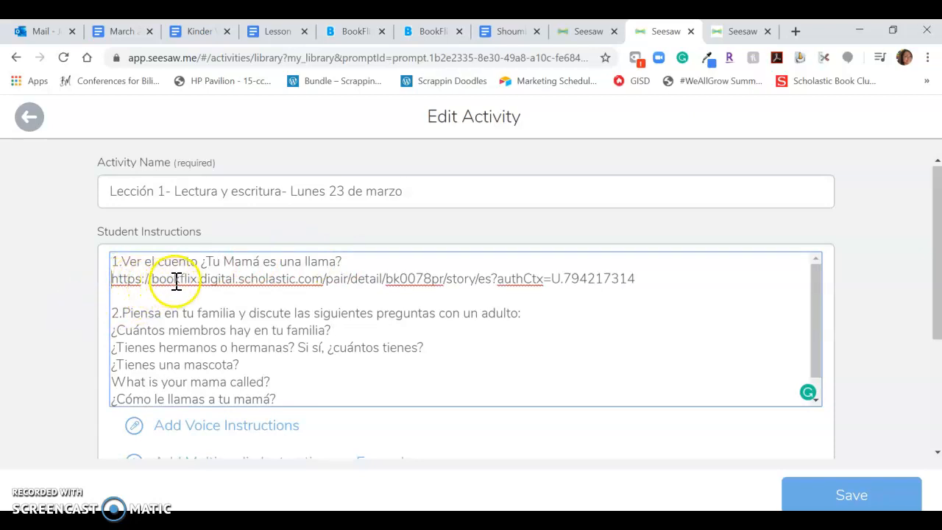
scroll(199, 297, "down", 1)
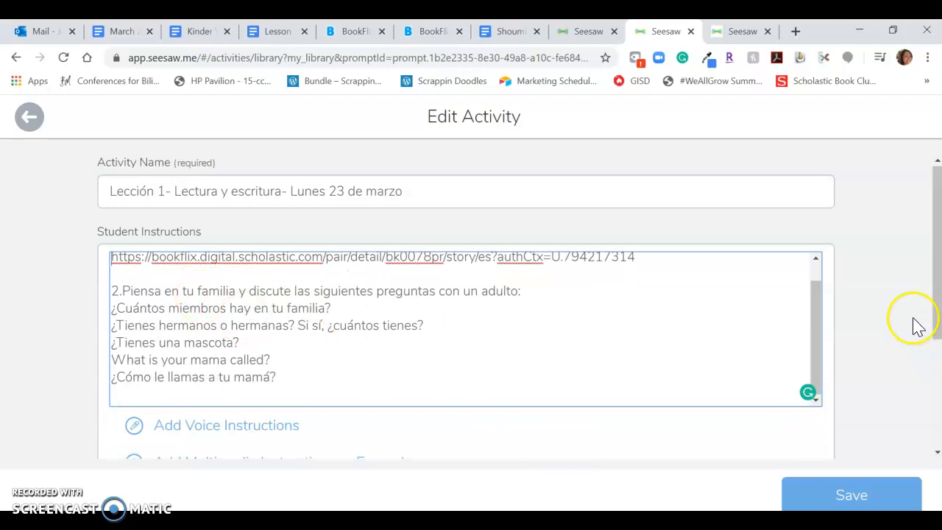
scroll(900, 315, "down", 1)
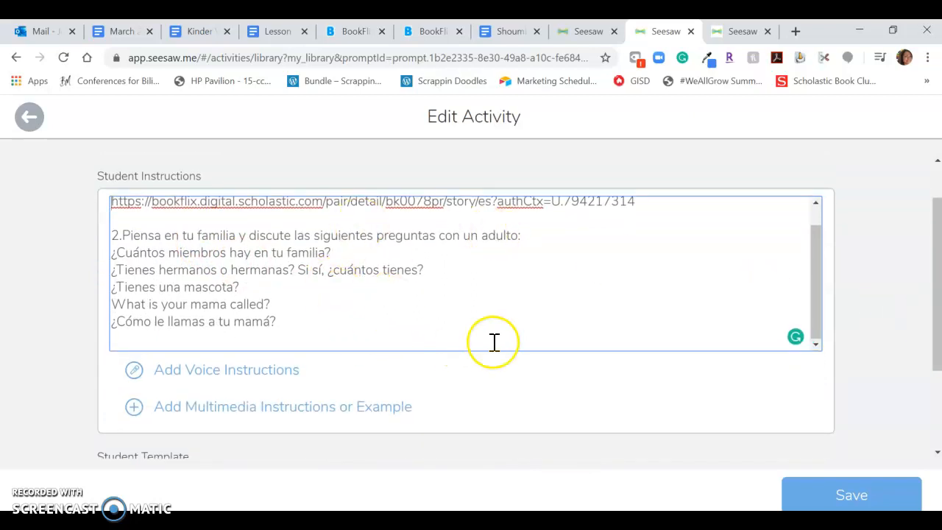
scroll(216, 368, "down", 1)
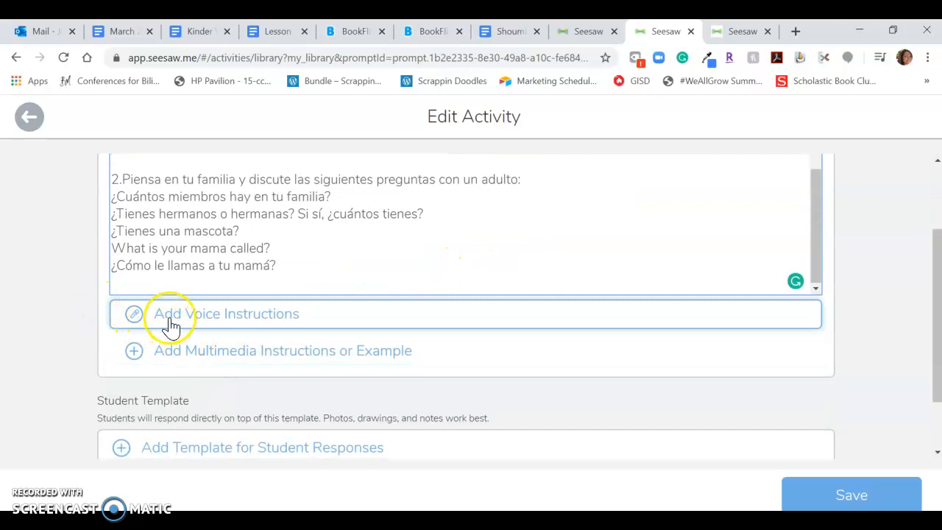
scroll(371, 311, "up", 5)
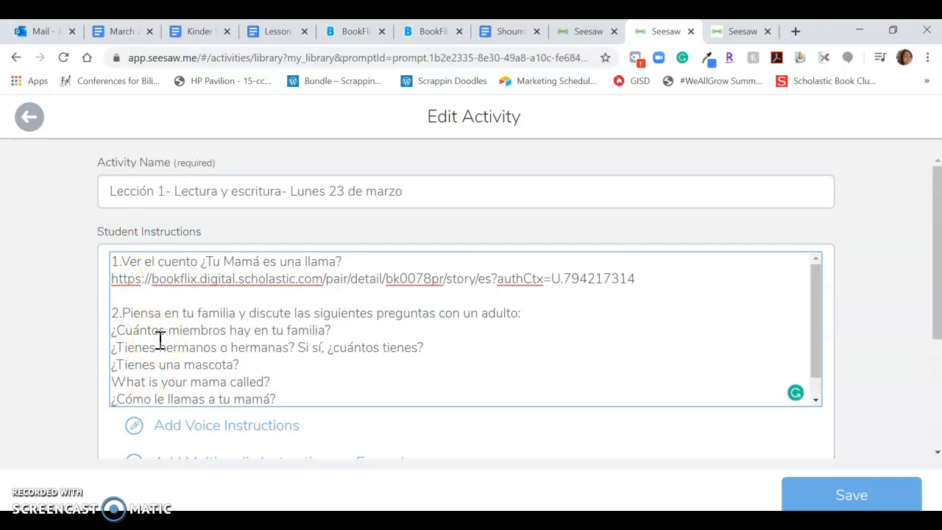
scroll(160, 341, "down", 1)
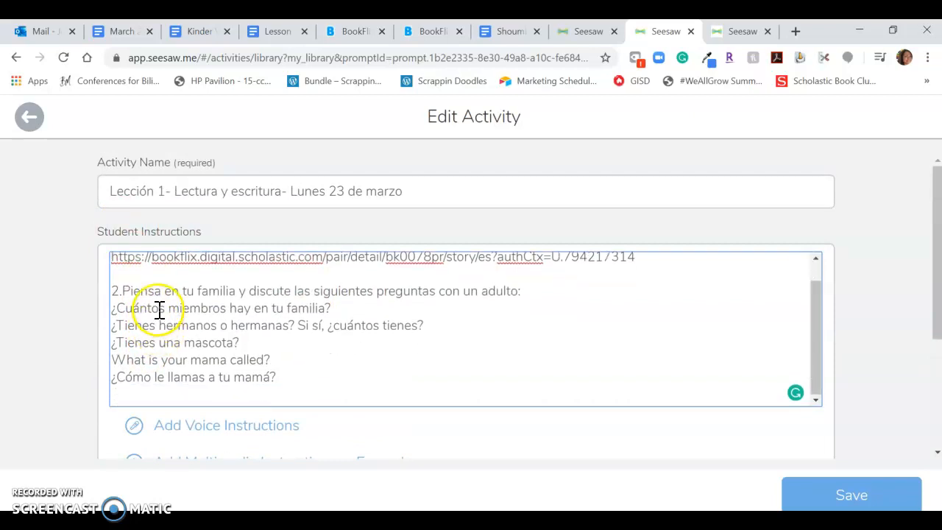
left_click_drag(306, 291, 491, 310)
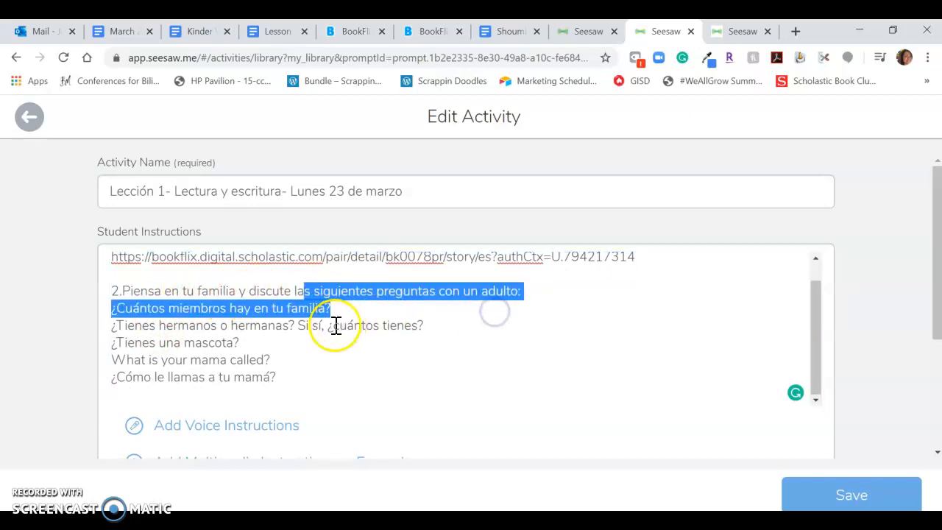
scroll(600, 416, "down", 2)
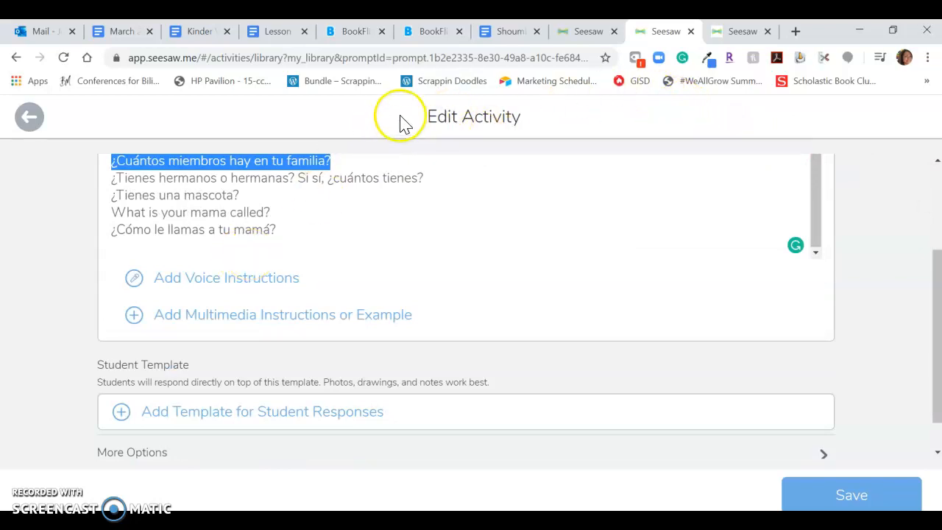
Switch to the Lesson 1 document in Google Docs and copy the contents of the Assignment/Práctica cell.
left_click(273, 33)
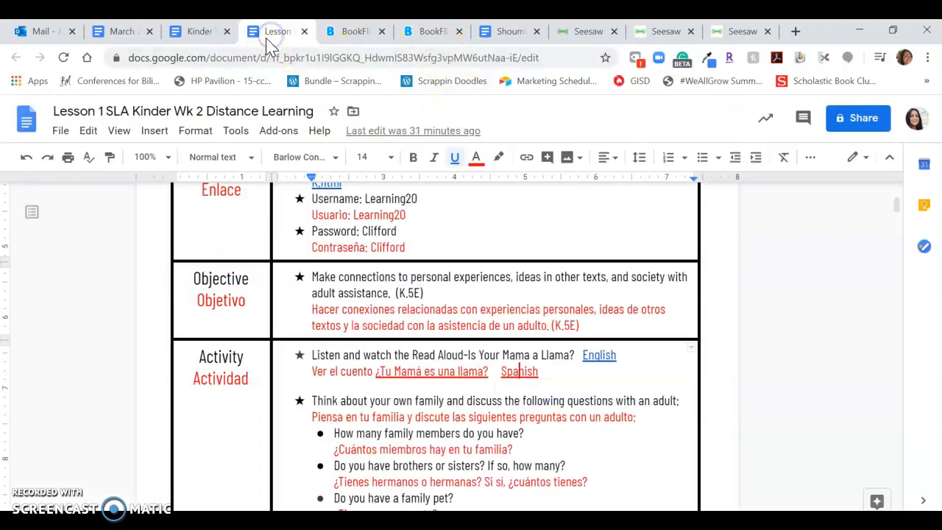
scroll(561, 387, "down", 3)
scroll(560, 387, "down", 5)
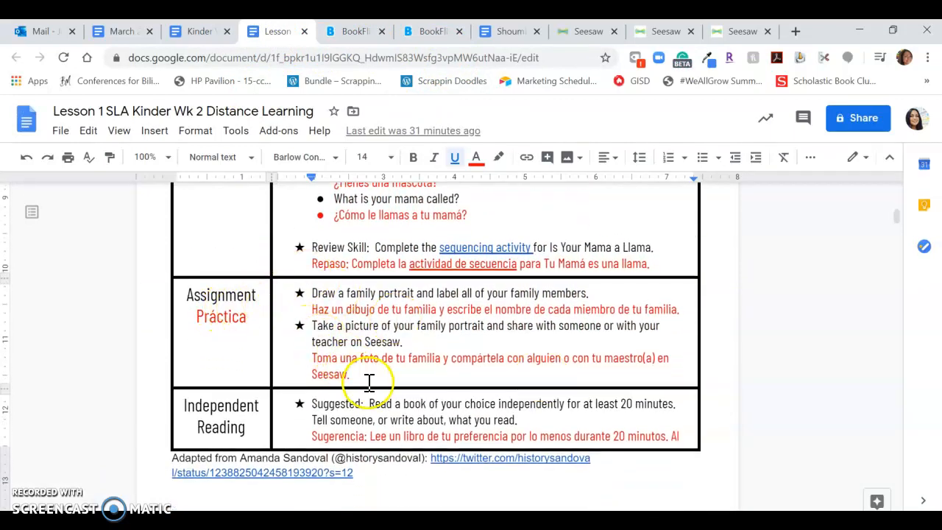
mouse_move(339, 360)
left_mouse_down()
mouse_move(267, 297)
mouse_move(277, 291)
left_mouse_up()
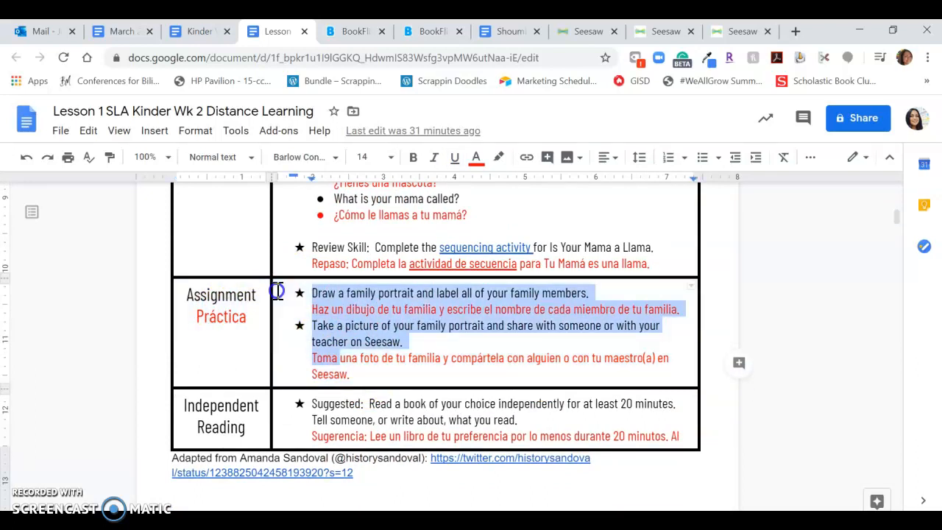
left_click(354, 368)
mouse_move(354, 368)
left_mouse_down()
mouse_move(302, 293)
mouse_move(356, 357)
mouse_move(366, 395)
mouse_move(337, 288)
mouse_move(350, 252)
mouse_move(336, 272)
mouse_move(362, 327)
left_mouse_up()
left_click(299, 293)
left_click(353, 252)
scroll(353, 251, "up", 1)
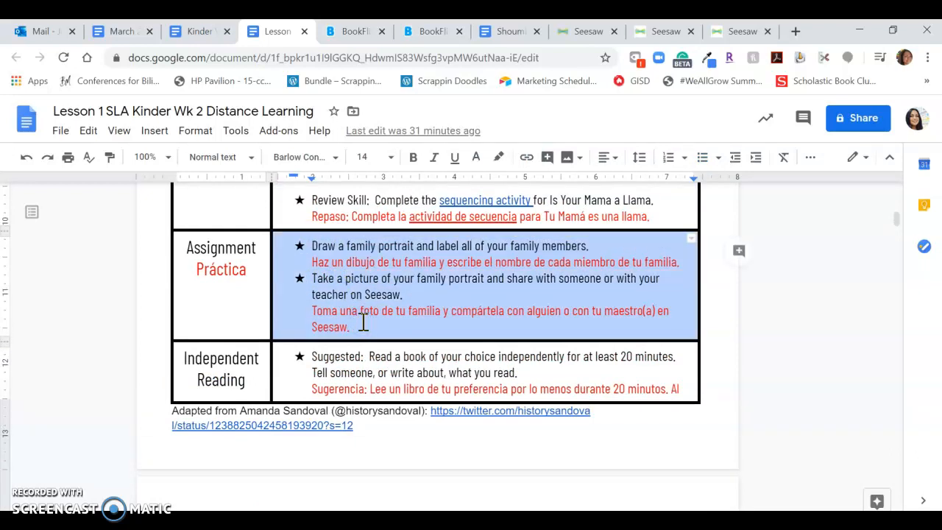
Close the extra Seesaw home page and paste the assignment text after "¿Cómo le llamas a tu mamá?" in the Seesaw activity's instructions.
left_click(578, 37)
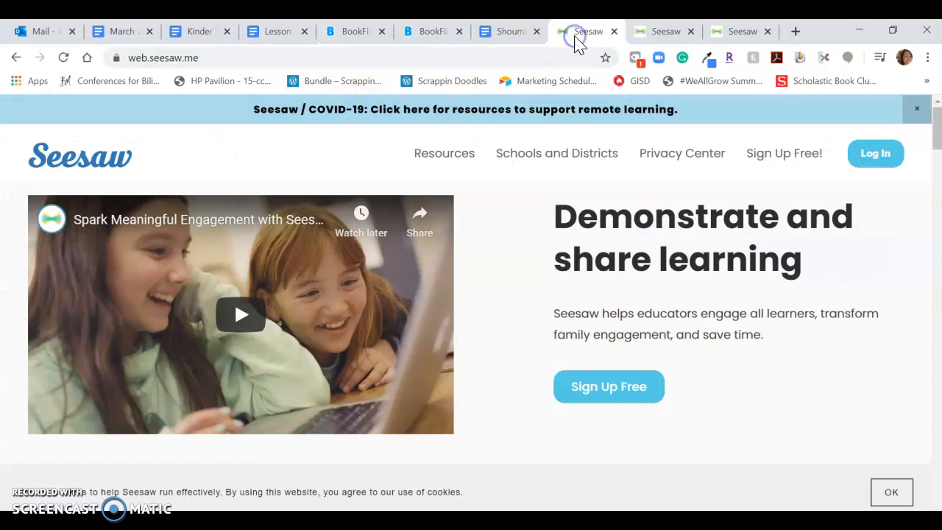
left_click(625, 33)
left_click(617, 32)
left_click(305, 230)
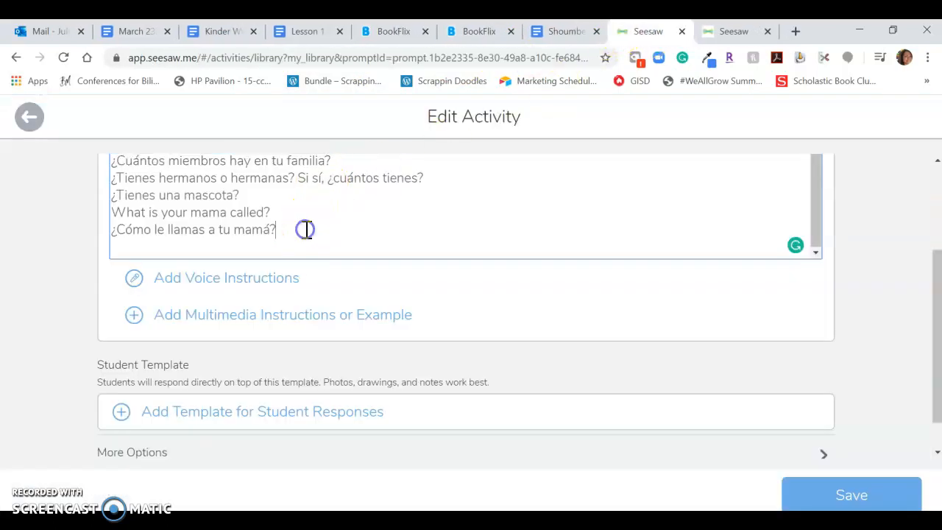
key("ctrl+v")
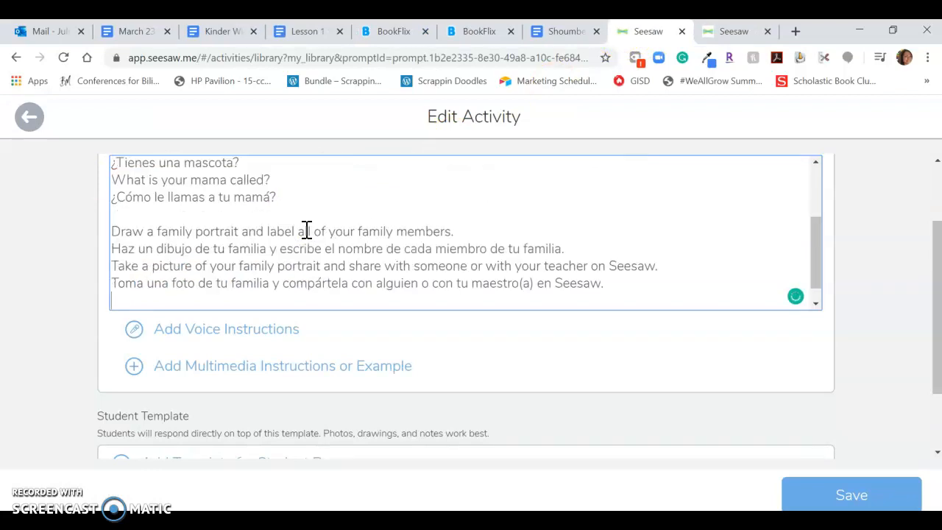
Delete the English line "Draw a family portrait and label all of your family members." and the blank lines around it.
left_click(455, 230)
left_click_drag(455, 230, 151, 226)
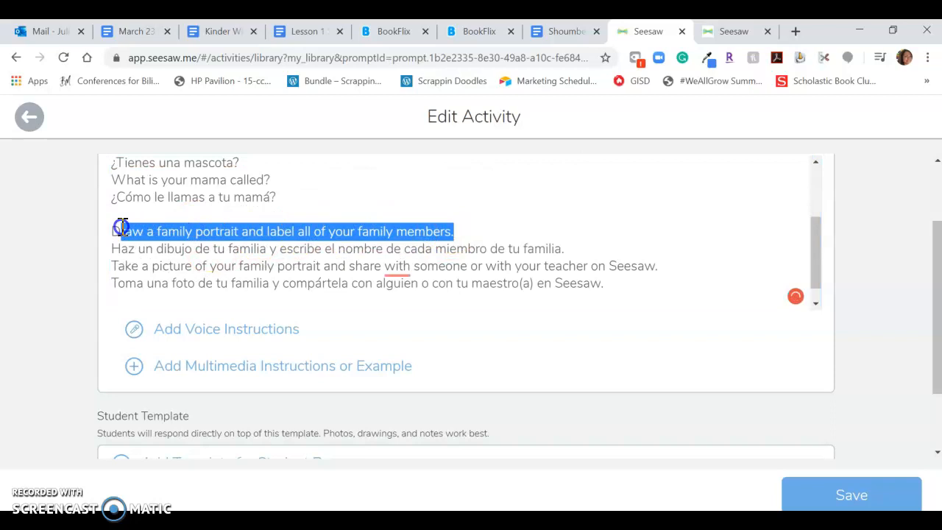
key("BackSpace")
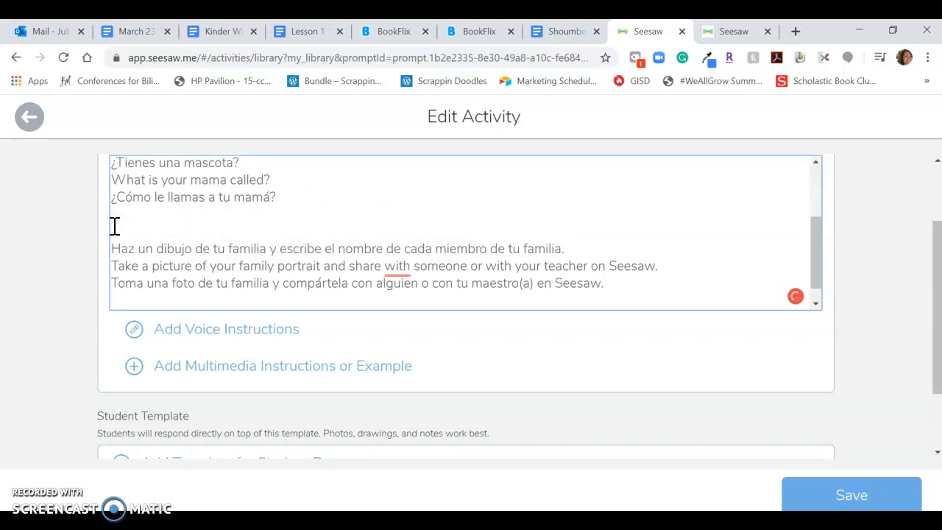
key("Delete")
key("BackSpace")
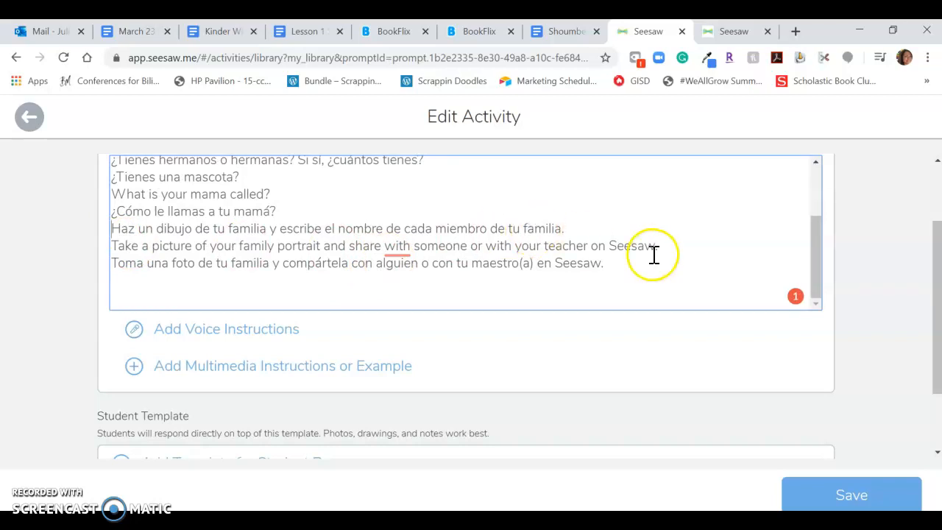
Delete the English line "Take a picture of your family portrait and share with someone or with your teacher on Seesaw." and its leftover blank line.
left_click_drag(658, 246, 123, 248)
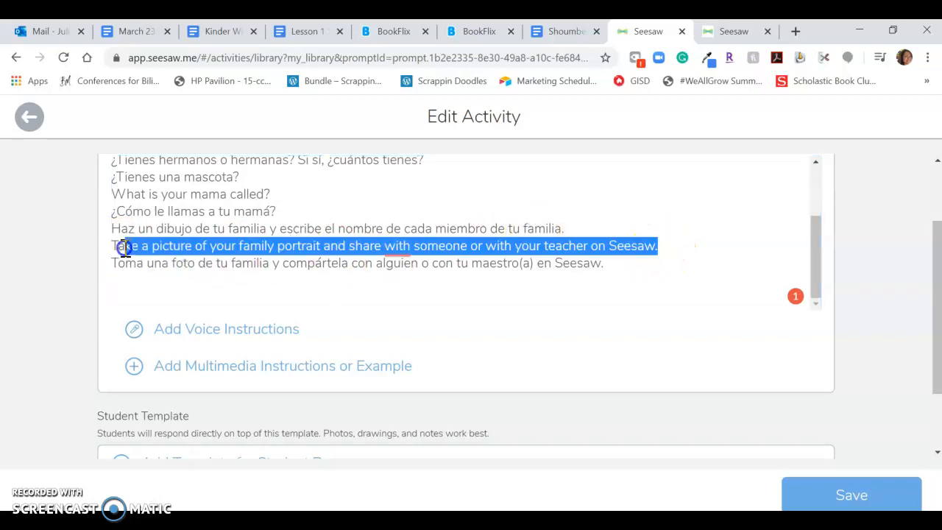
key("BackSpace")
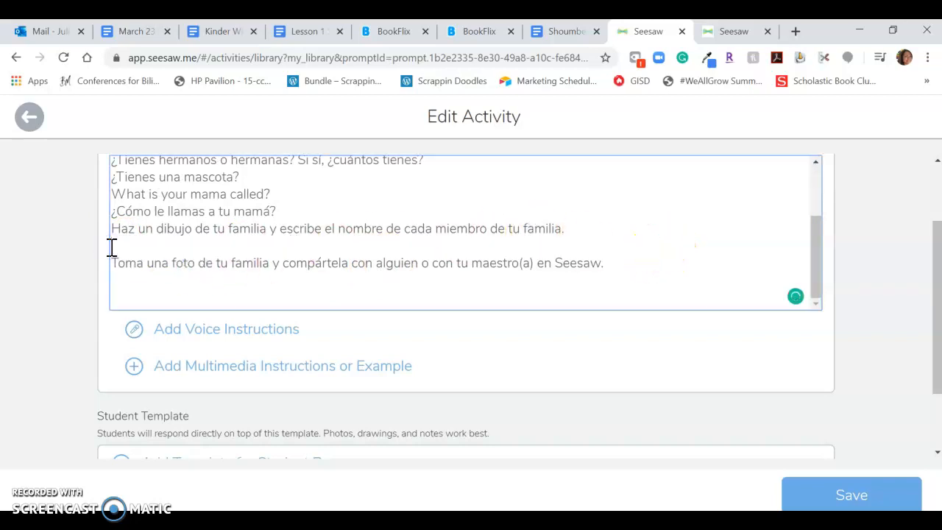
key("BackSpace")
Check the activity name and the student instructions, and save the edited Lección 1 activity.
scroll(422, 378, "up", 2)
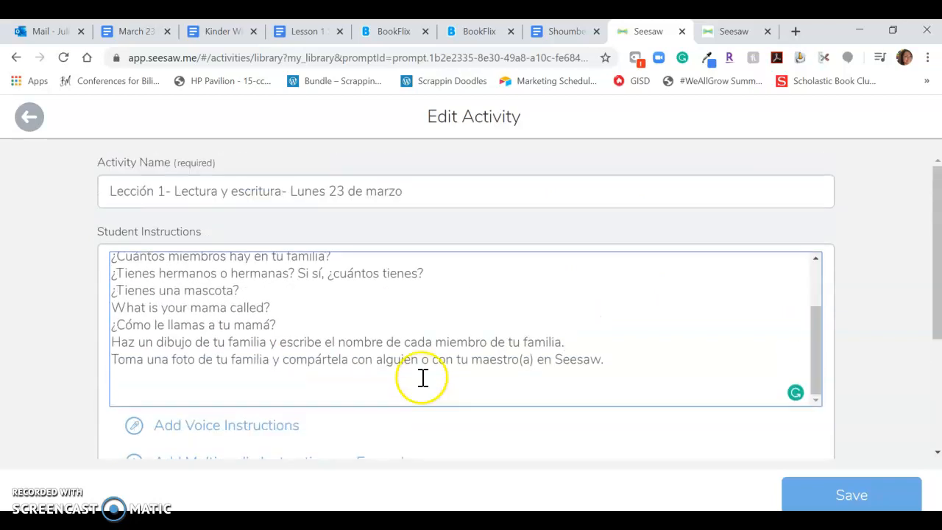
scroll(432, 319, "up", 2)
scroll(432, 321, "down", 3)
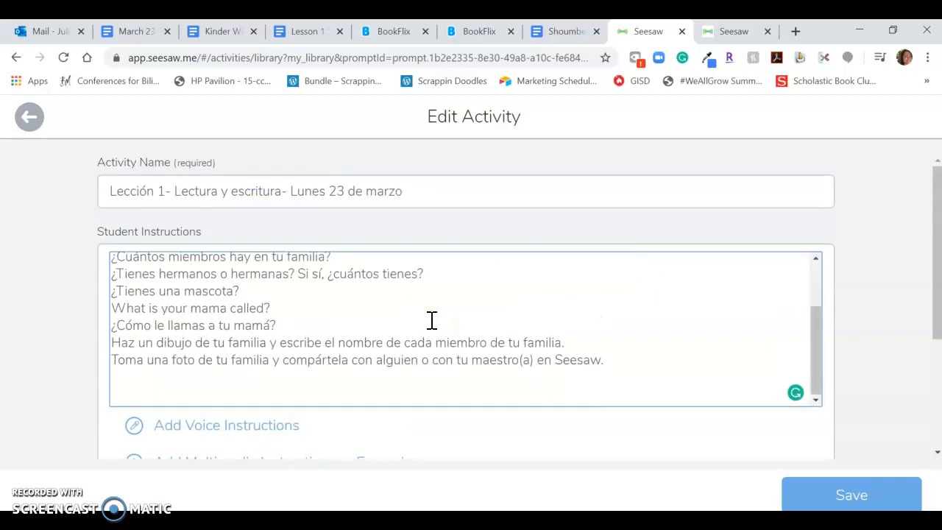
scroll(439, 315, "up", 1)
scroll(439, 315, "down", 1)
left_click(825, 500)
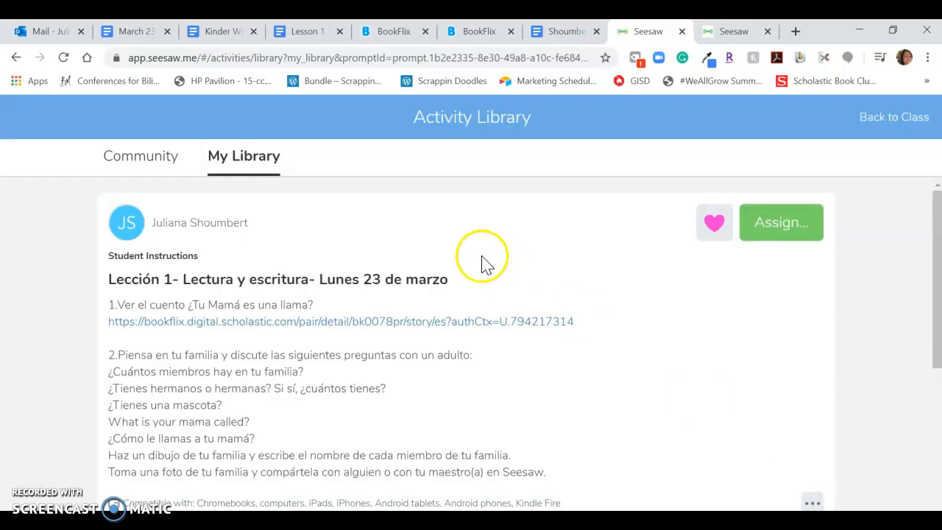
View the class assignment options for the saved Lección 1 activity and close them without assigning it.
scroll(576, 287, "down", 1)
scroll(573, 284, "up", 1)
left_click(798, 226)
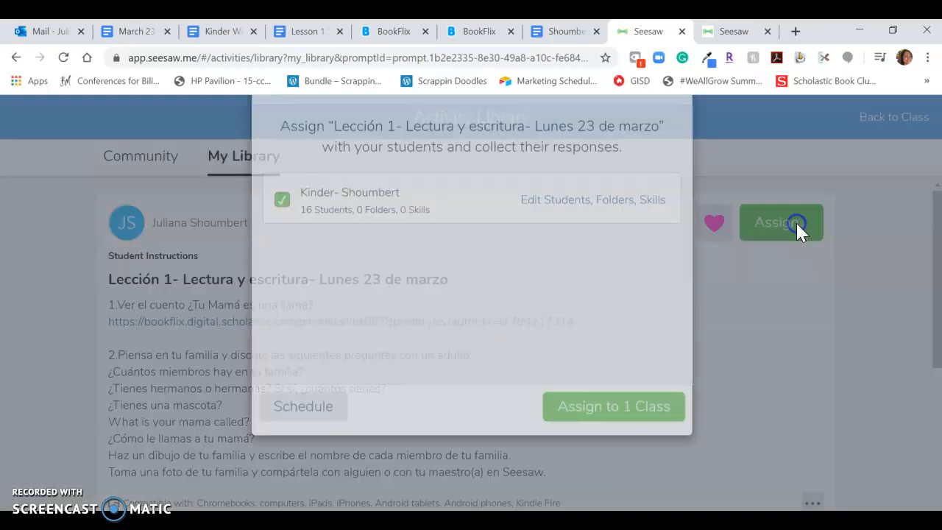
left_click(274, 140)
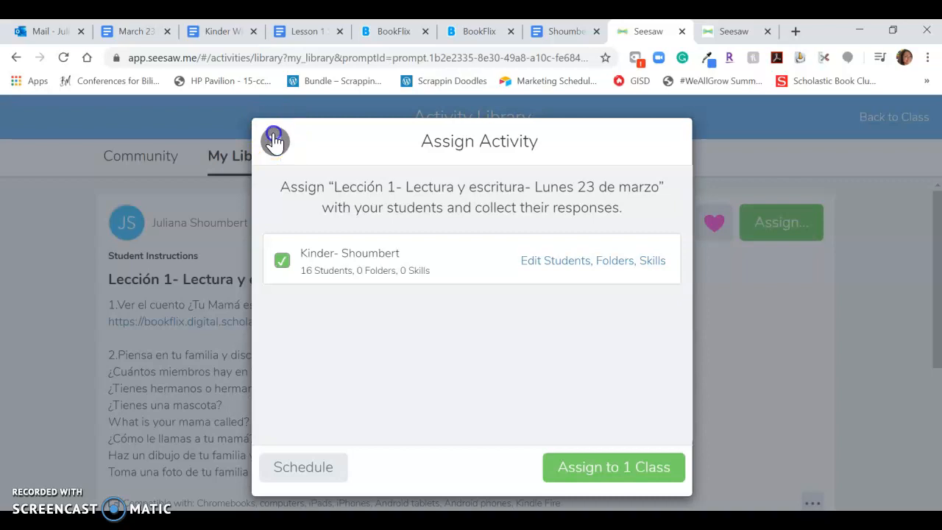
Examine the additional actions available for the activity, such as copying, editing or sharing, and close the list without choosing one.
scroll(786, 357, "down", 2)
left_click(809, 375)
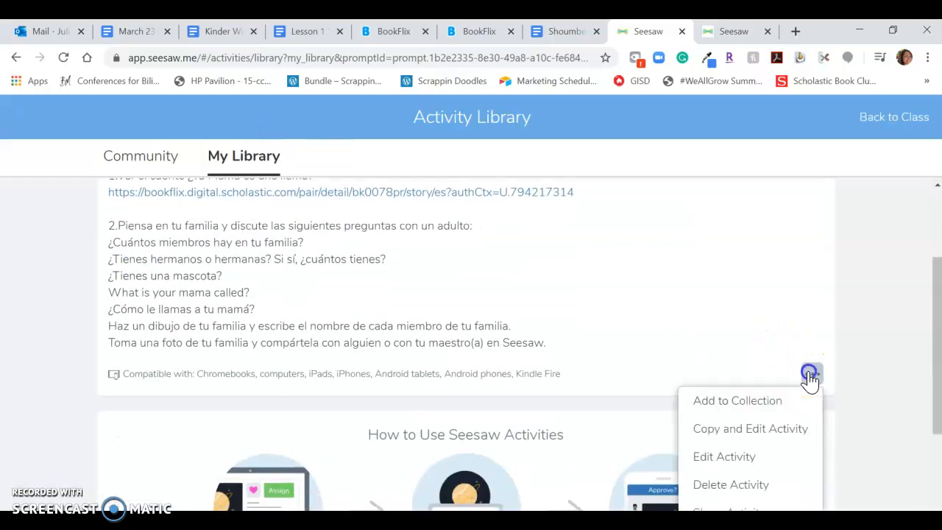
scroll(757, 336, "down", 2)
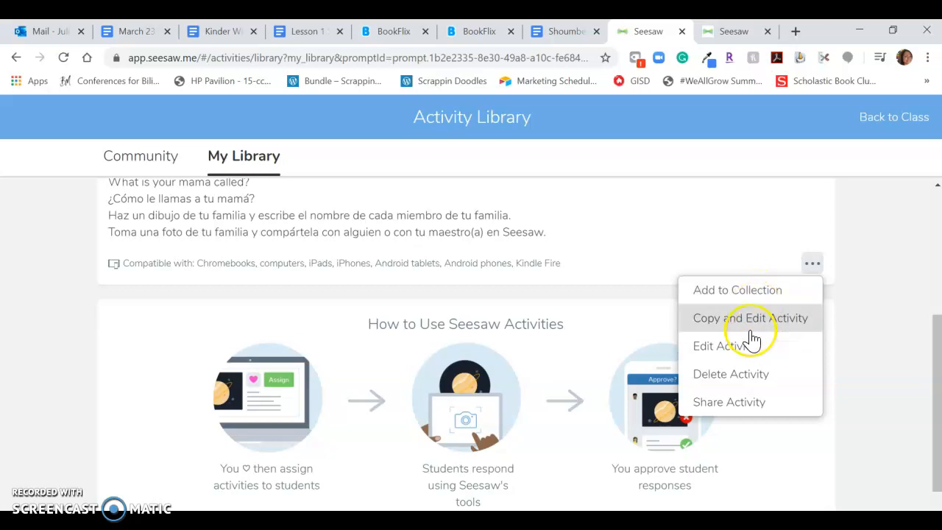
left_click(755, 303)
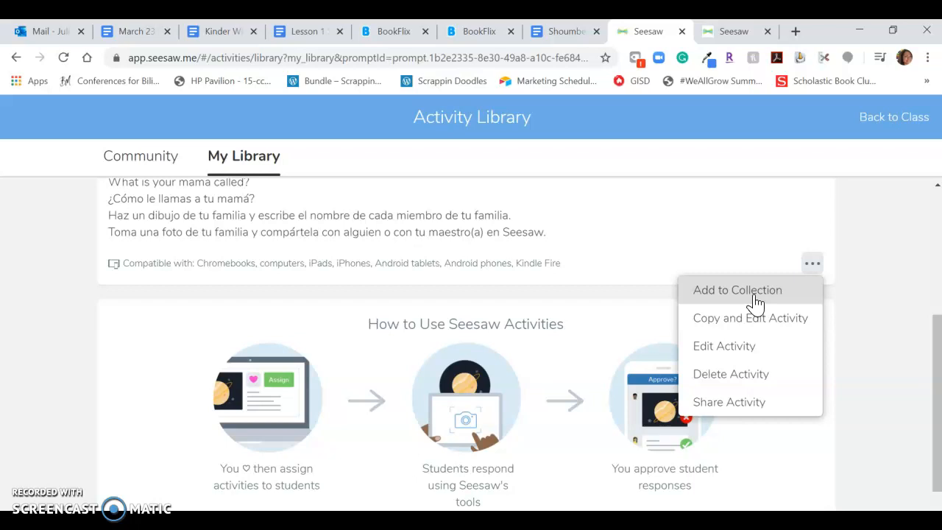
scroll(703, 250, "up", 1)
left_click(709, 278)
scroll(712, 281, "up", 2)
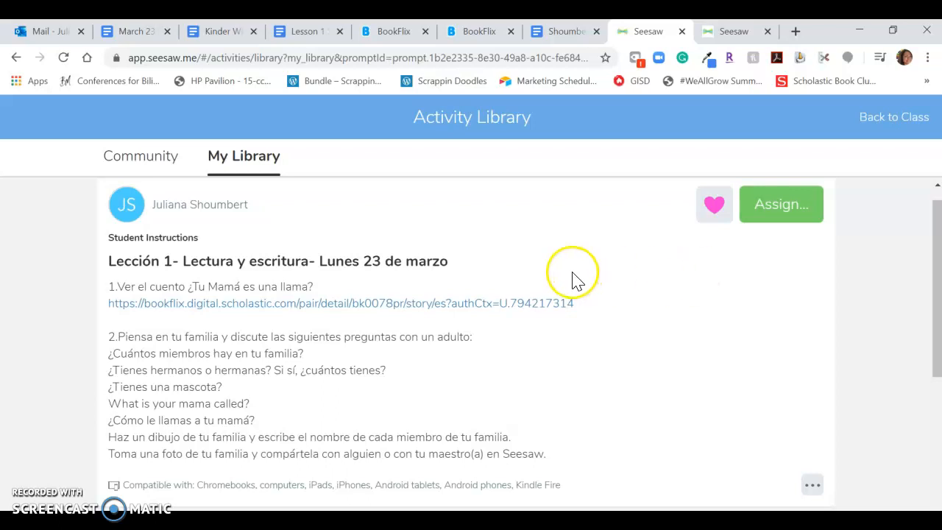
Review the saved activity's student instructions, from the title and story link to the family drawing and photo assignment.
scroll(316, 291, "down", 1)
scroll(315, 286, "up", 1)
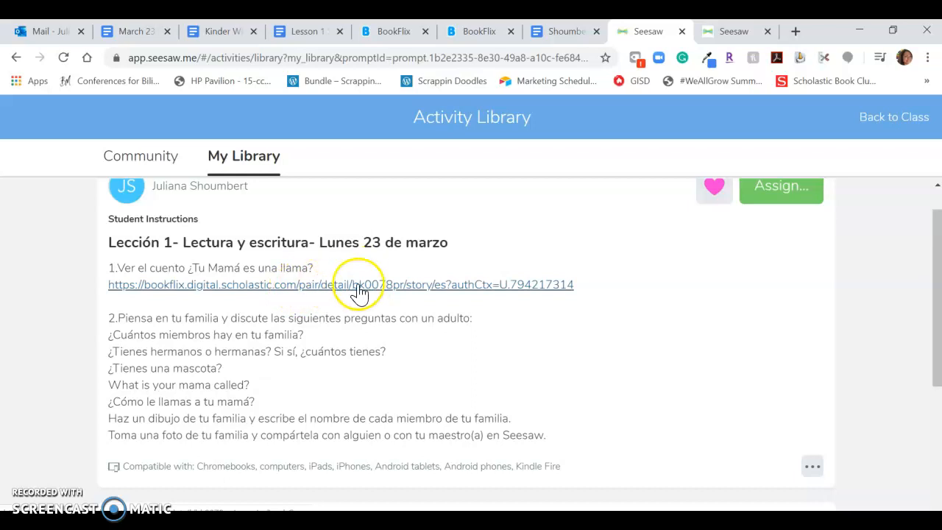
scroll(514, 353, "up", 1)
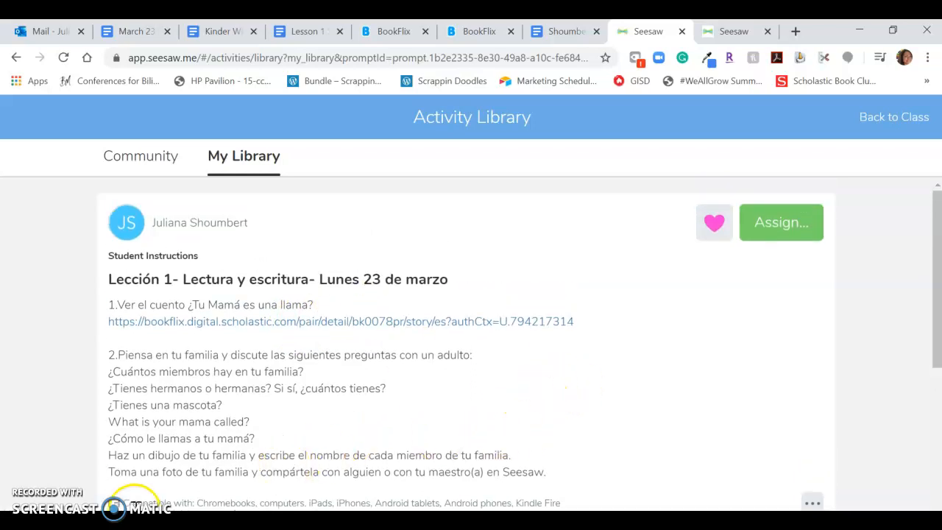
left_click(721, 426)
scroll(725, 434, "down", 1)
scroll(589, 390, "down", 1)
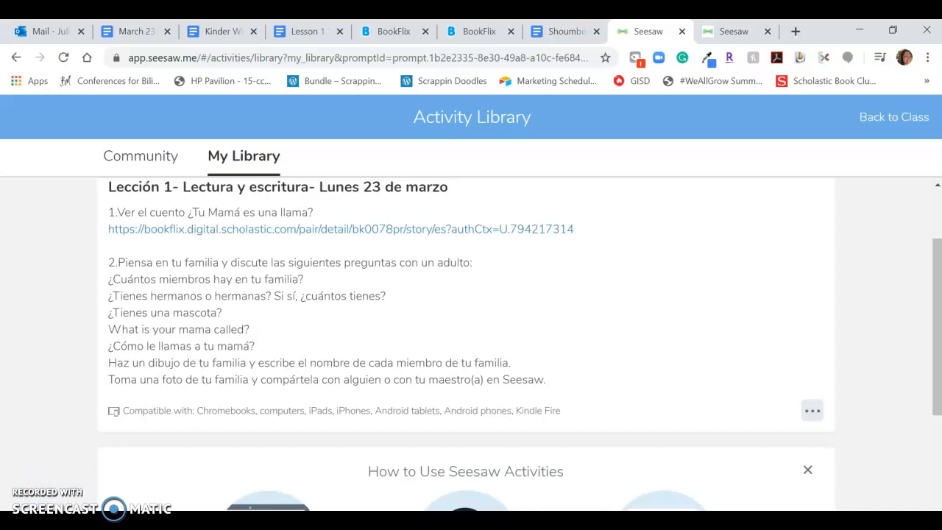
scroll(211, 425, "up", 1)
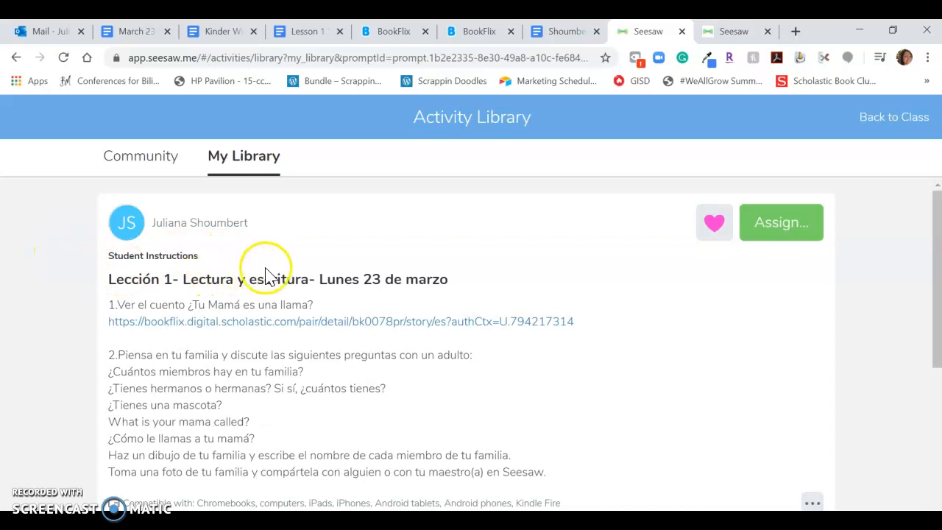
scroll(309, 241, "down", 2)
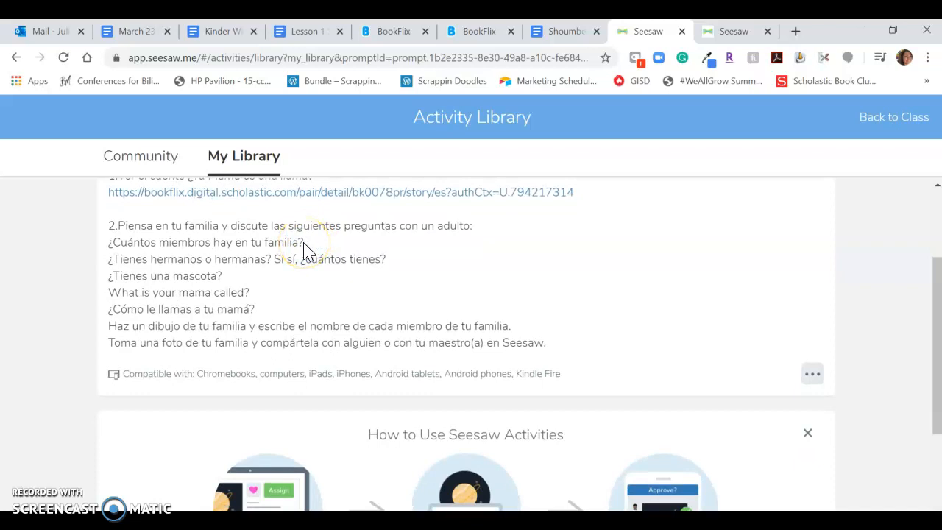
scroll(305, 271, "up", 2)
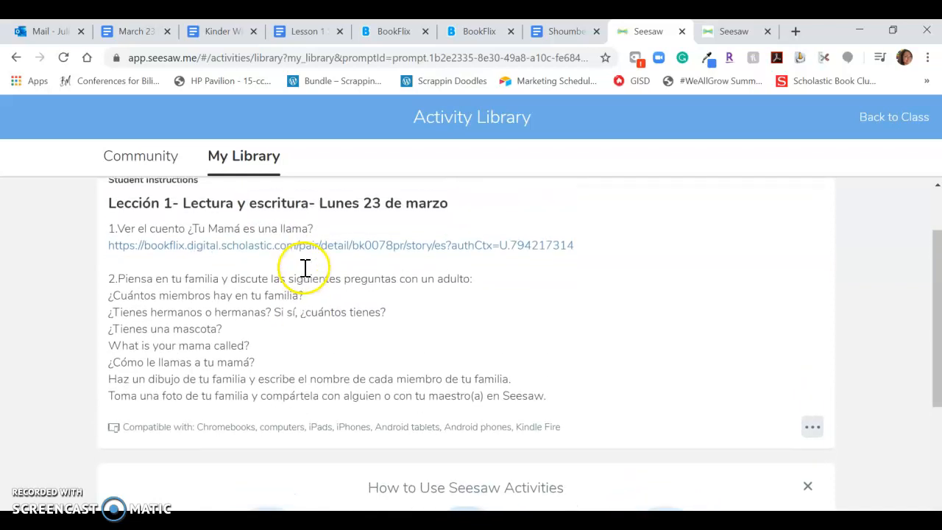